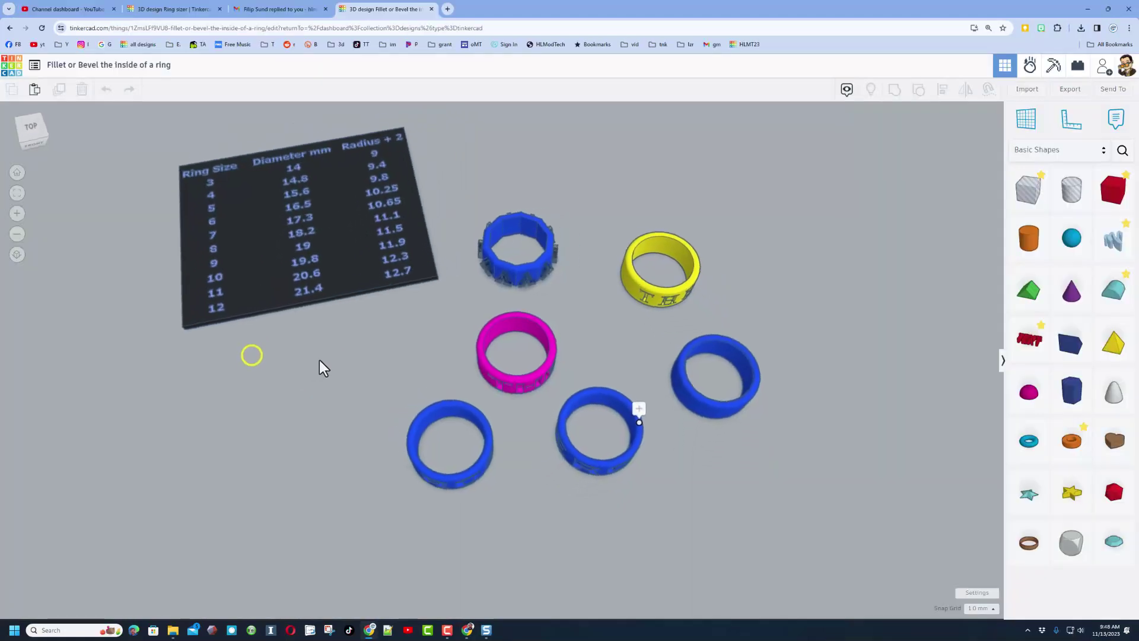
# - Orbit the lettered ring designs to a low front angle
pyautogui.moveTo(320, 364); pyautogui.dragTo(427, 447, button='right')
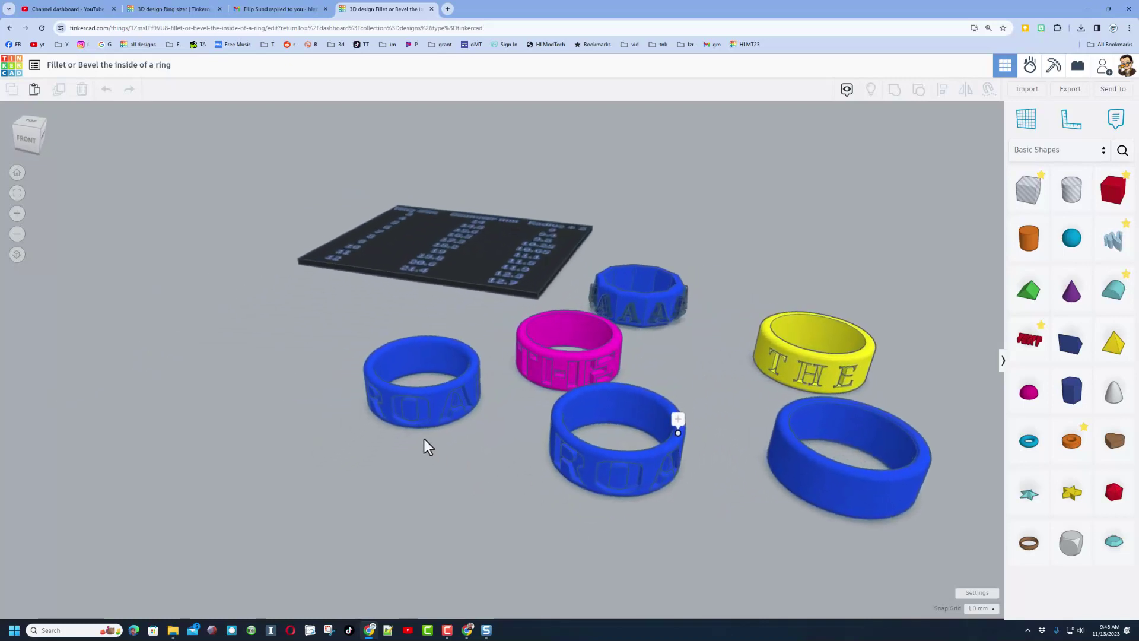
pyautogui.click(426, 408)
pyautogui.scroll(5, 413, 375)
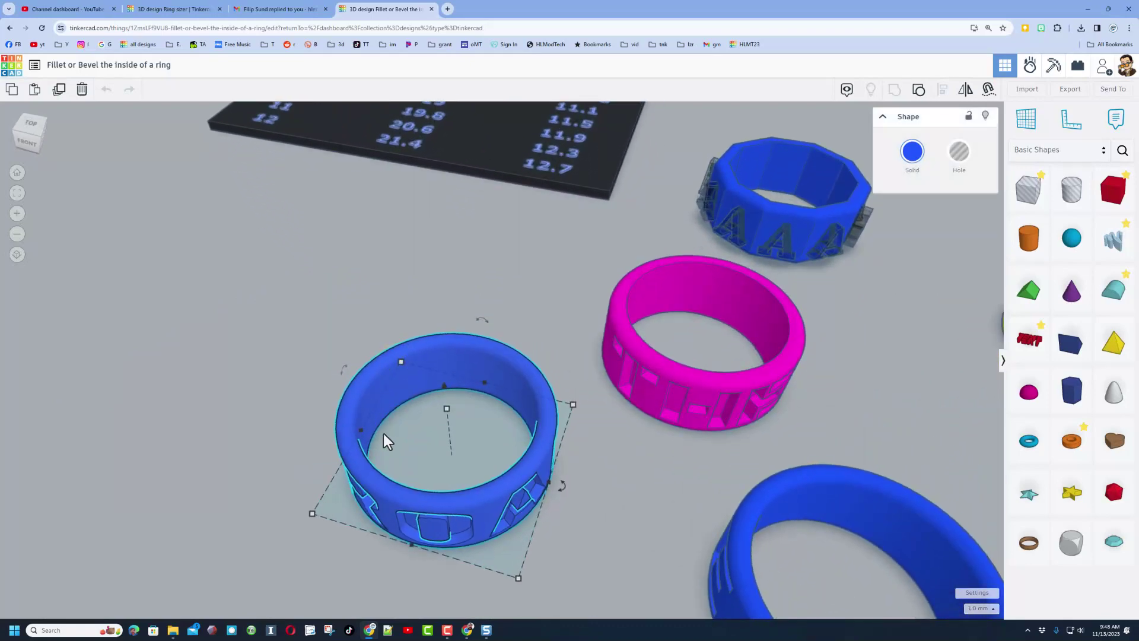
pyautogui.moveTo(452, 479); pyautogui.dragTo(524, 444, button='right')
pyautogui.scroll(-5, 534, 415)
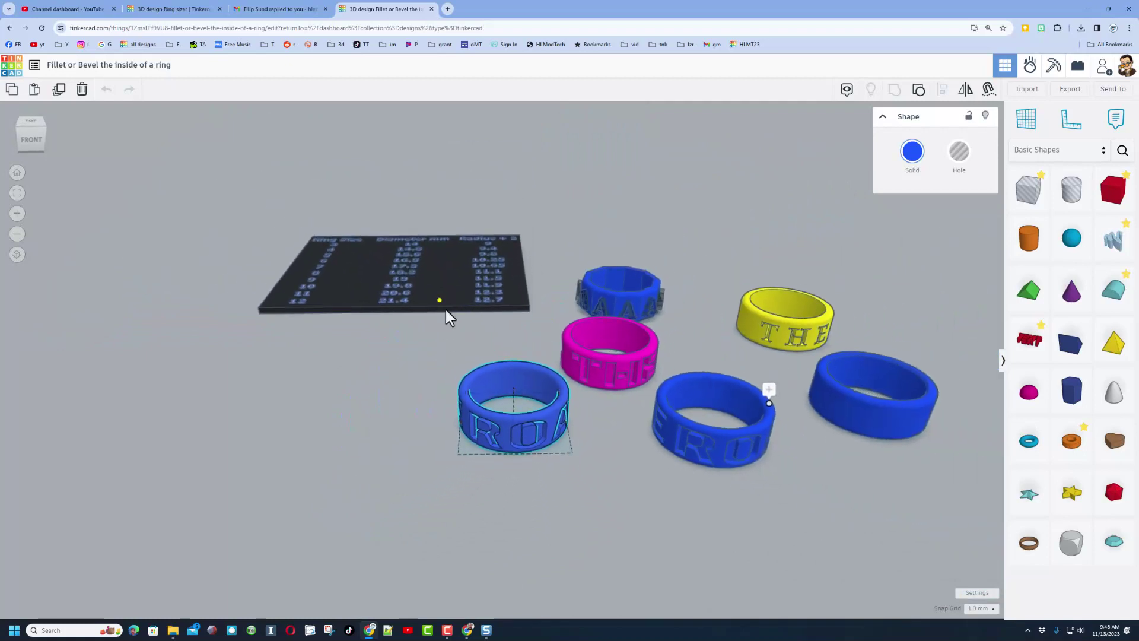
pyautogui.moveTo(445, 315); pyautogui.dragTo(364, 249, button='right')
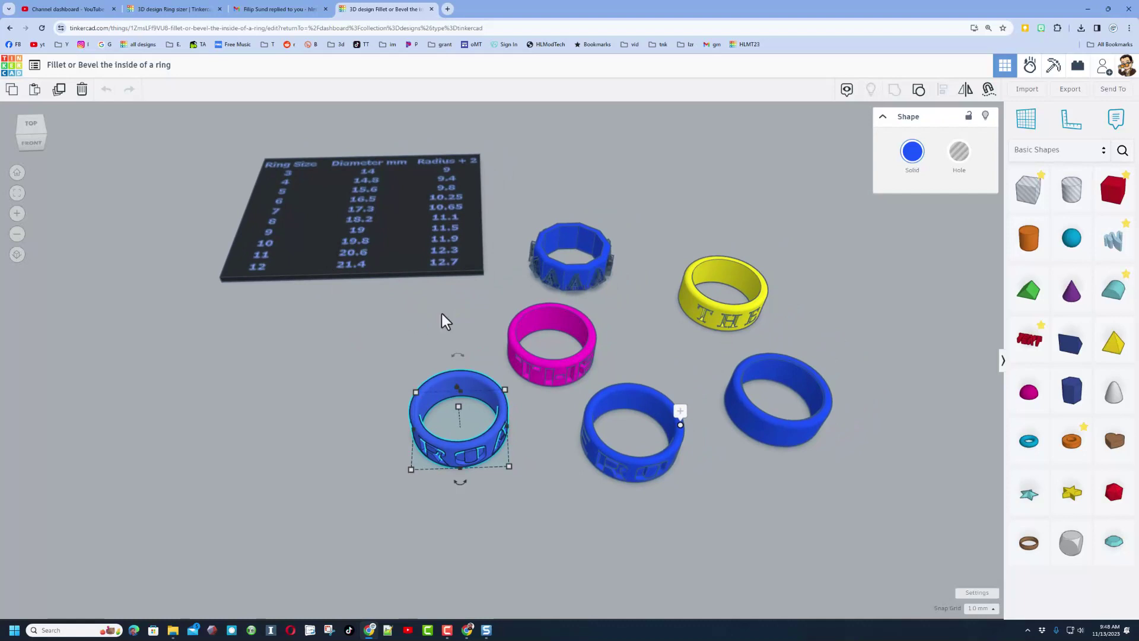
# - Switch to the Ring sizer design and orbit the sizers to show more of their tops
pyautogui.hotkey('ctrl', 'pageup')
pyautogui.moveTo(593, 323); pyautogui.dragTo(530, 289, button='right')
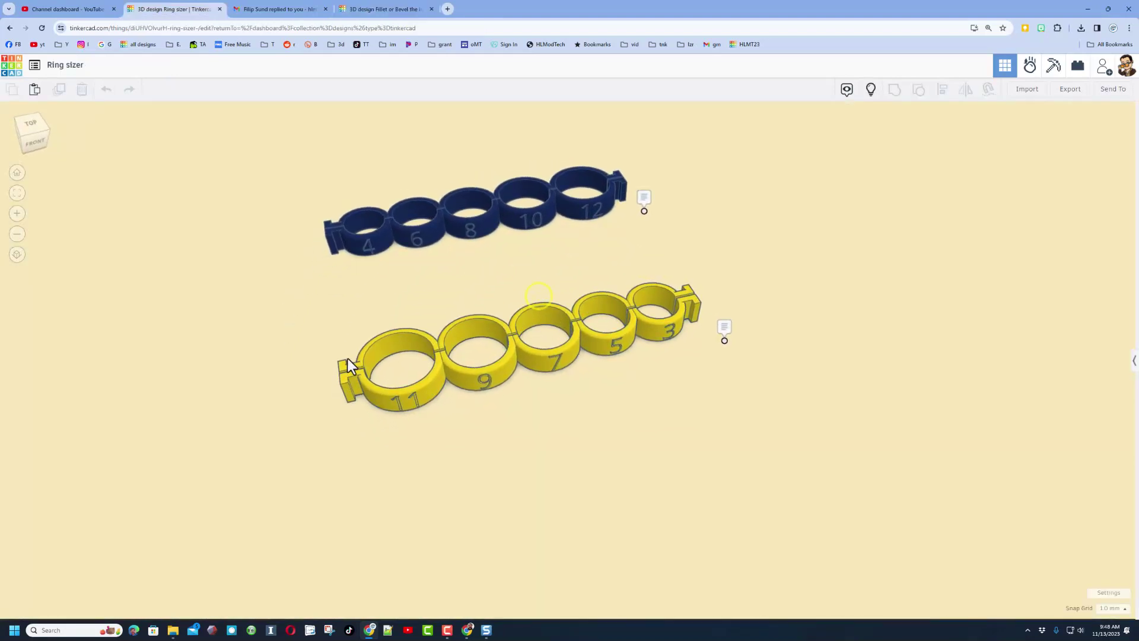
pyautogui.moveTo(390, 357); pyautogui.dragTo(419, 364, button='right')
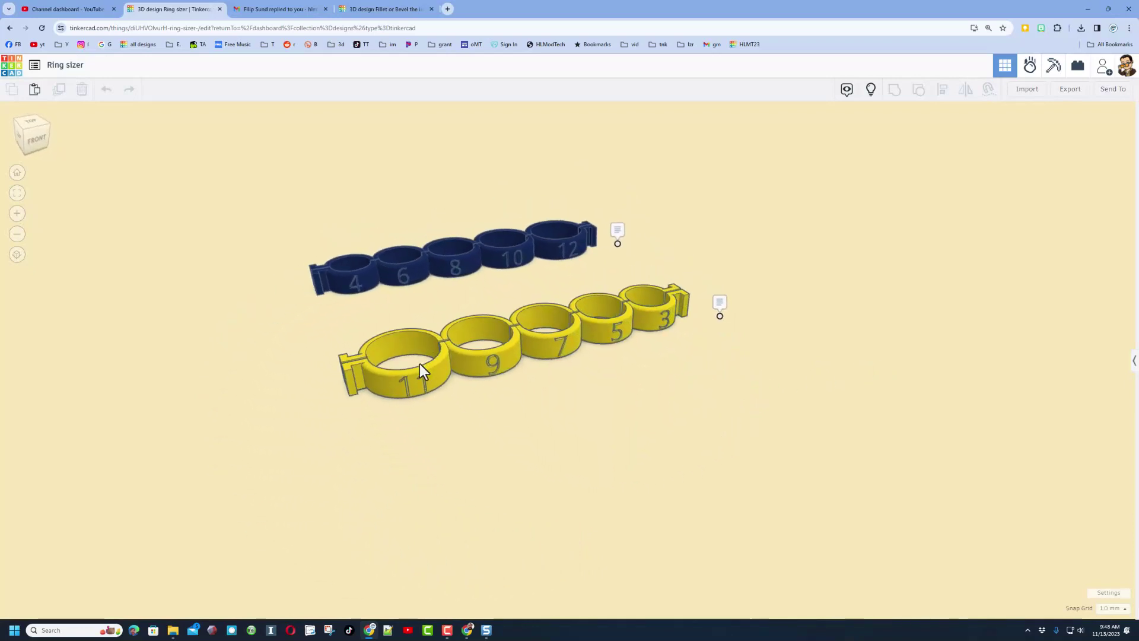
pyautogui.moveTo(520, 369); pyautogui.dragTo(523, 399, button='right')
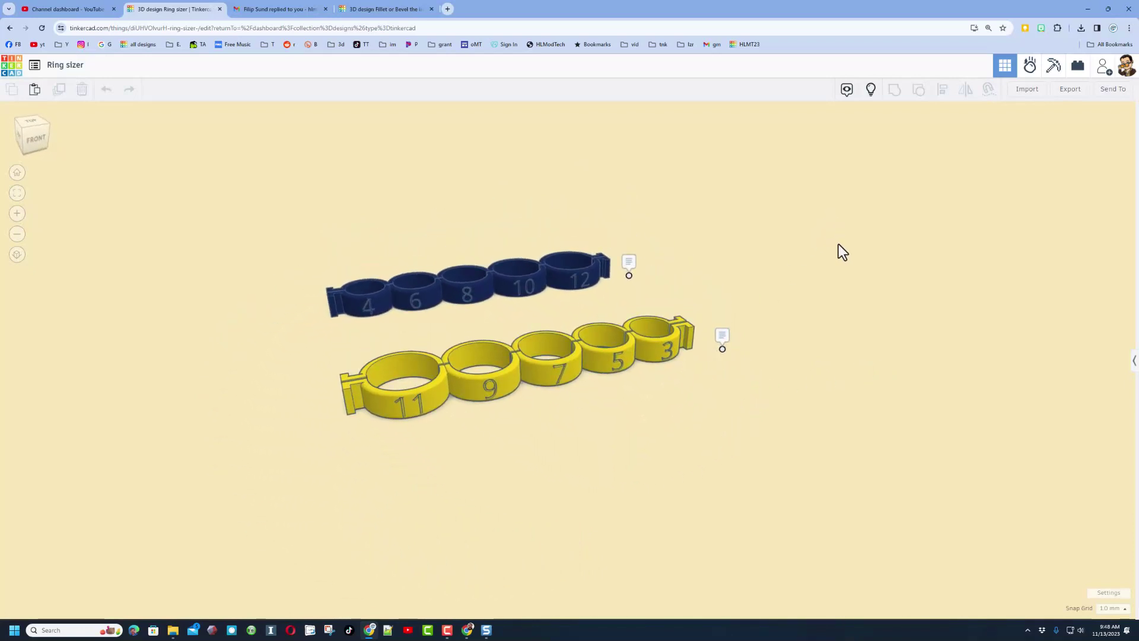
# - Show all the hidden sizer halves and orbit around to a top-down view
pyautogui.click(870, 90)
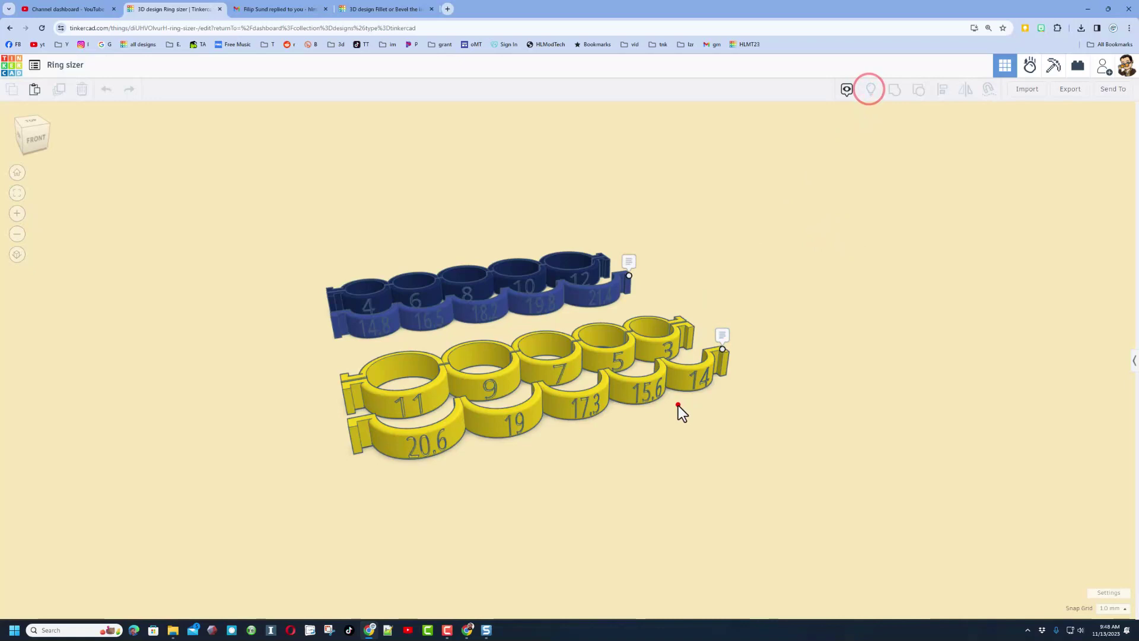
pyautogui.moveTo(678, 404); pyautogui.dragTo(547, 432, button='right')
pyautogui.moveTo(418, 425); pyautogui.dragTo(431, 419, button='right')
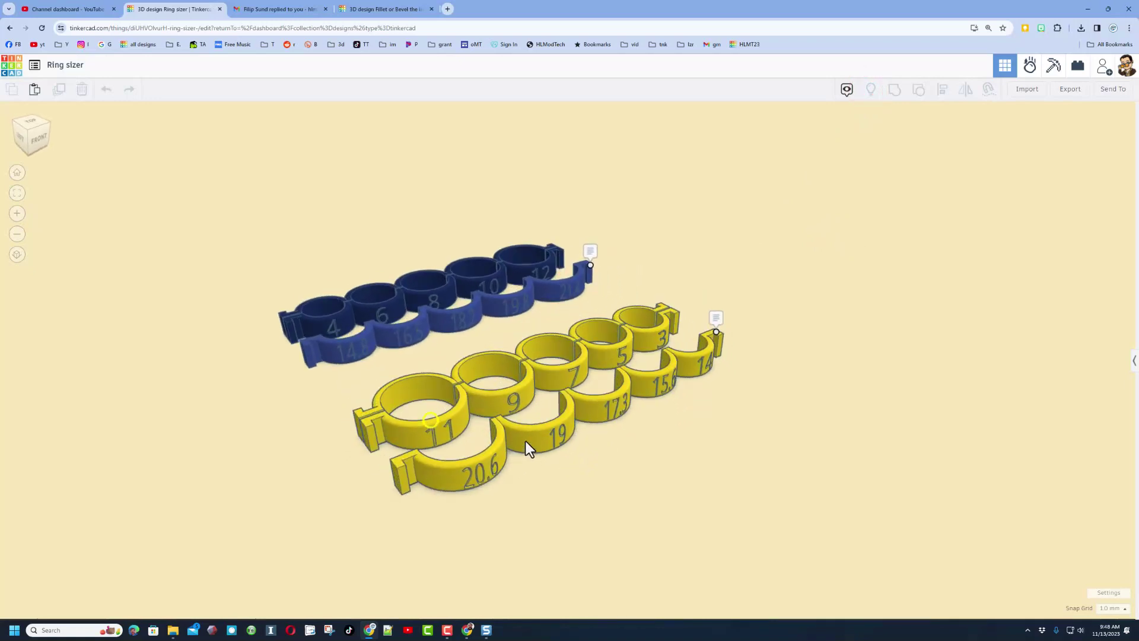
pyautogui.moveTo(525, 440); pyautogui.dragTo(435, 411, button='right')
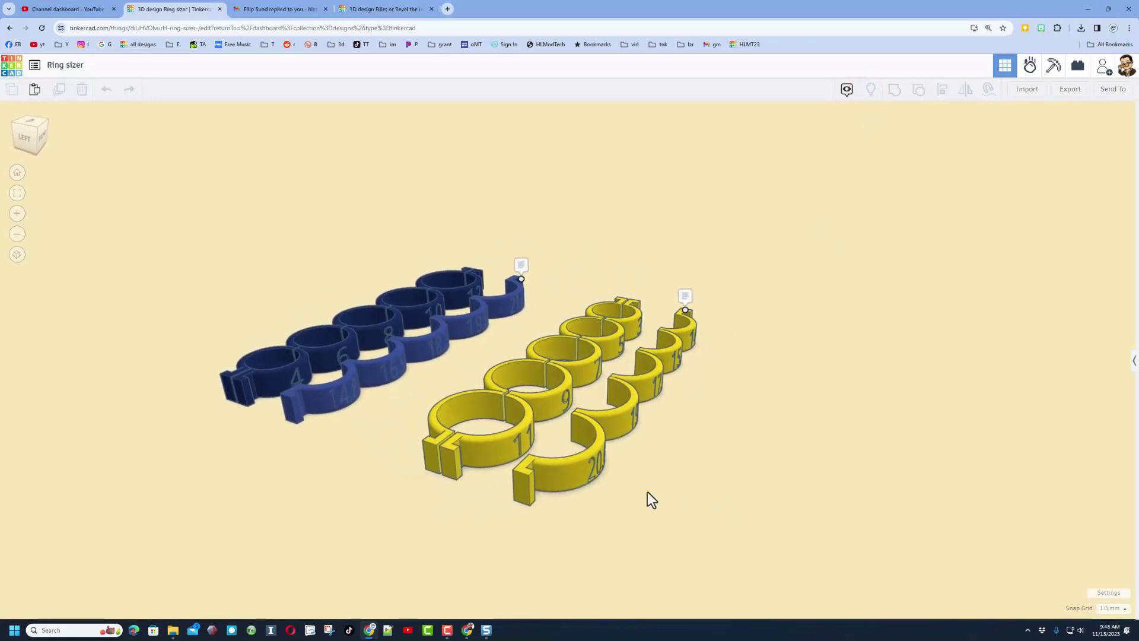
pyautogui.moveTo(651, 500); pyautogui.dragTo(526, 462, button='right')
pyautogui.moveTo(157, 462); pyautogui.dragTo(210, 442, button='right')
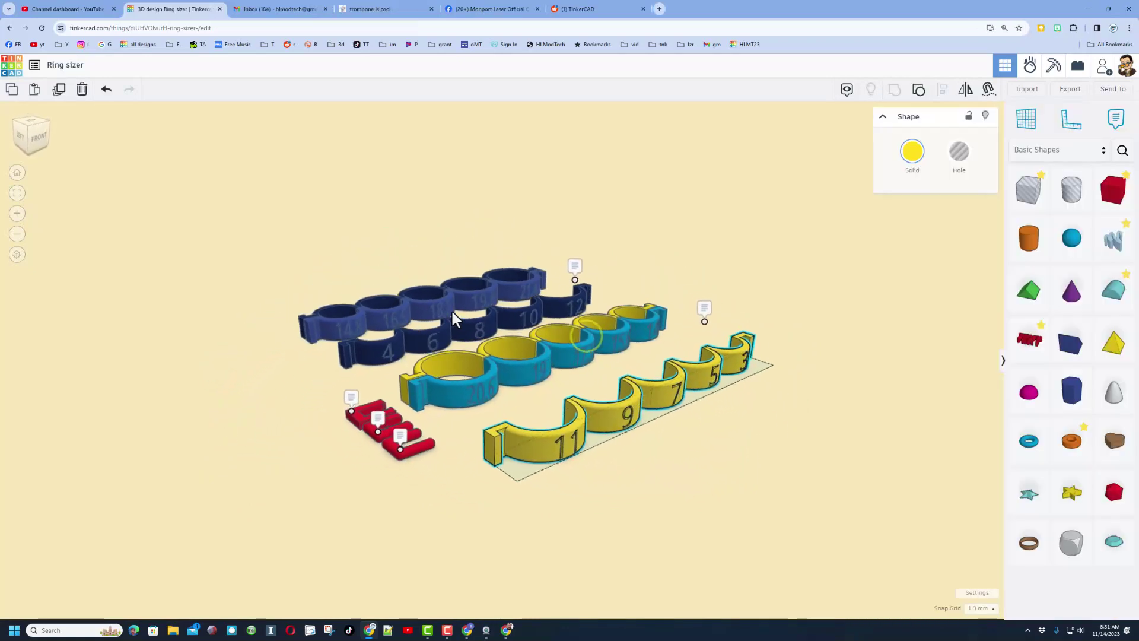
pyautogui.moveTo(452, 318); pyautogui.dragTo(563, 348, button='right')
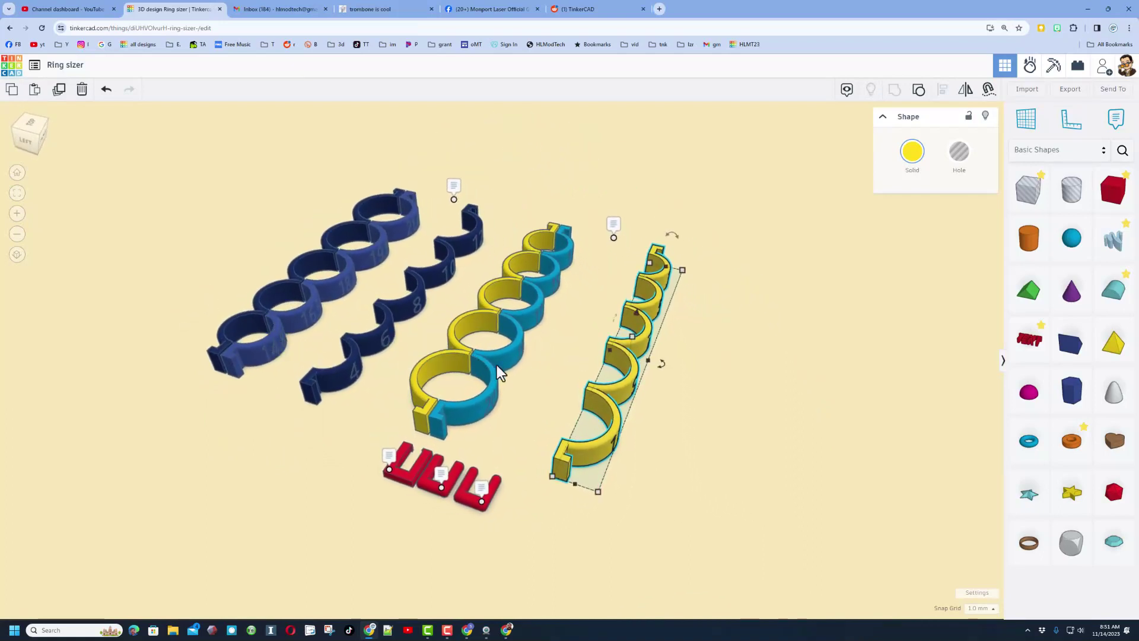
pyautogui.moveTo(499, 372); pyautogui.dragTo(580, 431, button='right')
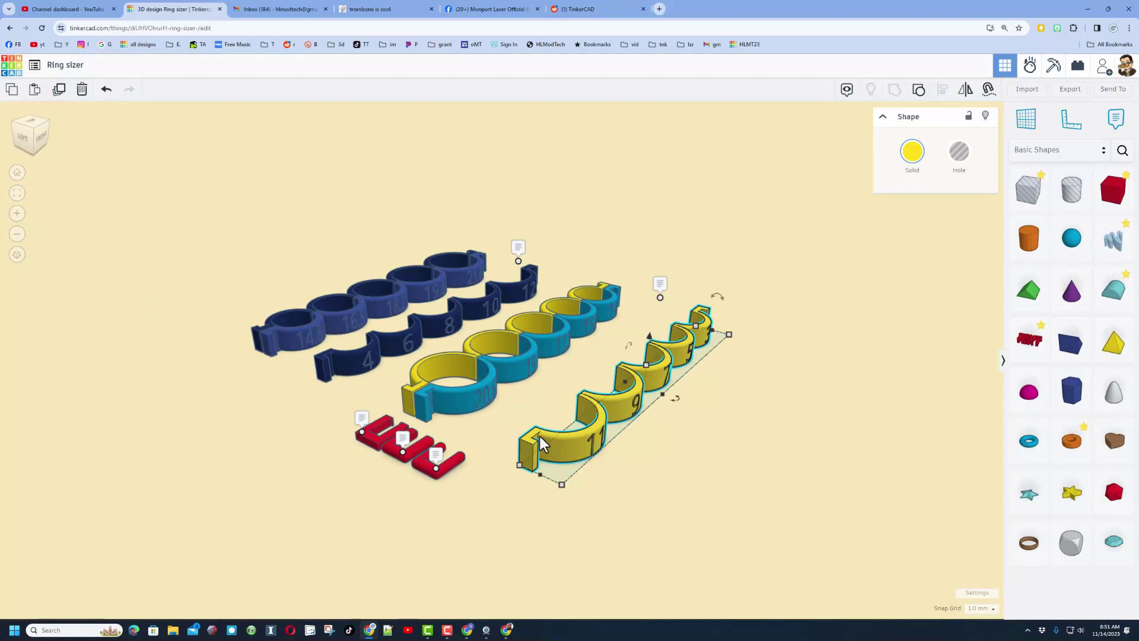
pyautogui.moveTo(541, 444); pyautogui.dragTo(614, 380, button='right')
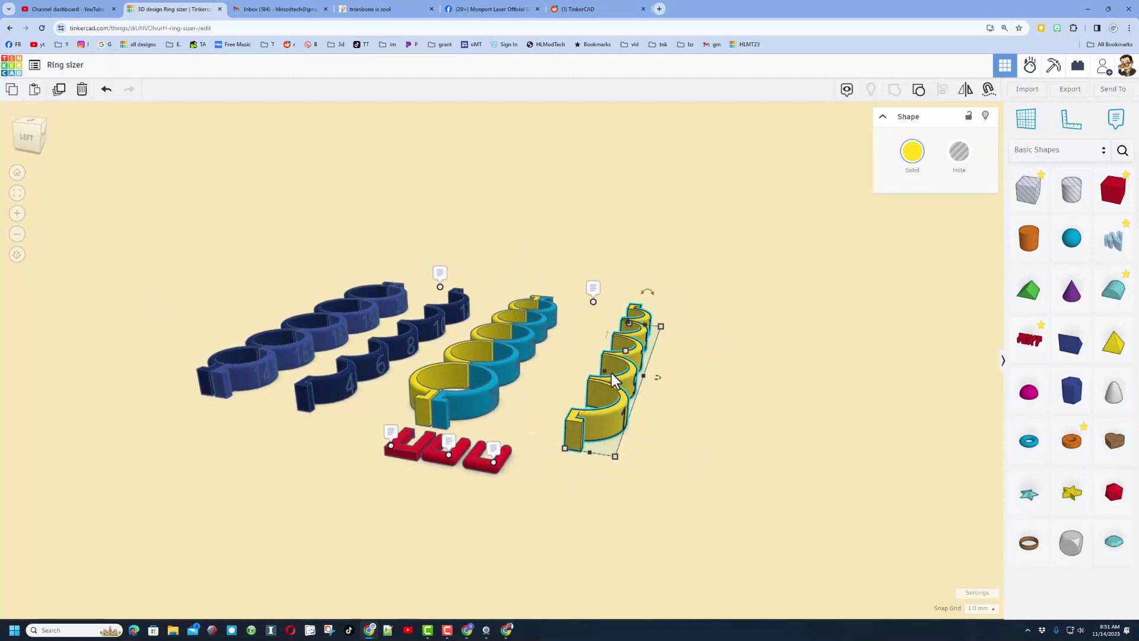
pyautogui.moveTo(552, 398); pyautogui.dragTo(382, 387, button='right')
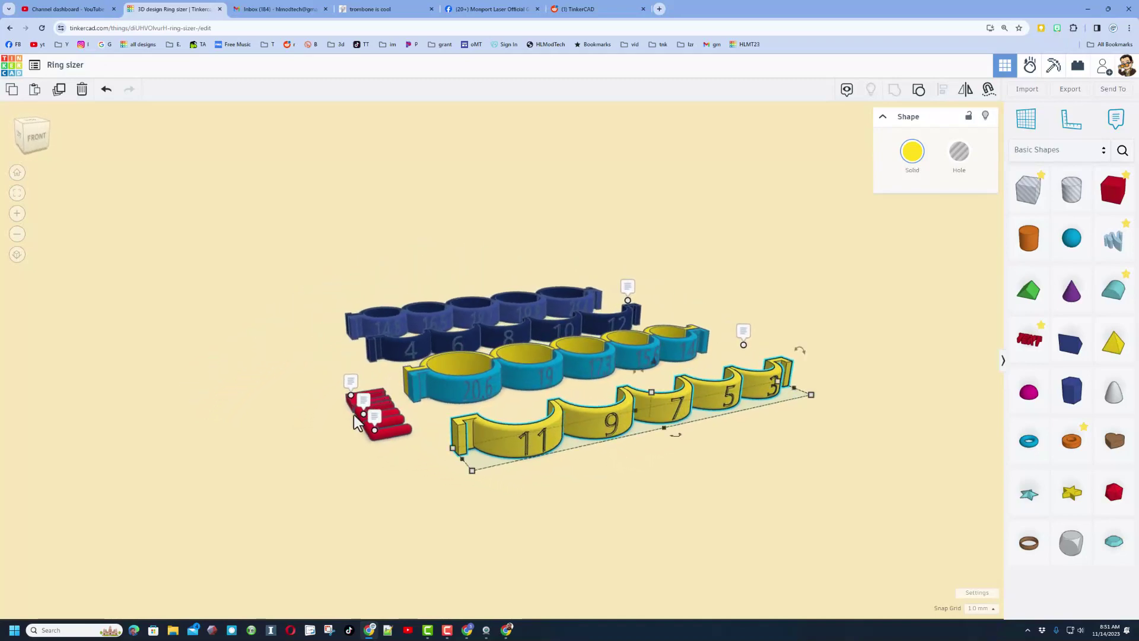
pyautogui.moveTo(354, 422); pyautogui.dragTo(527, 444, button='right')
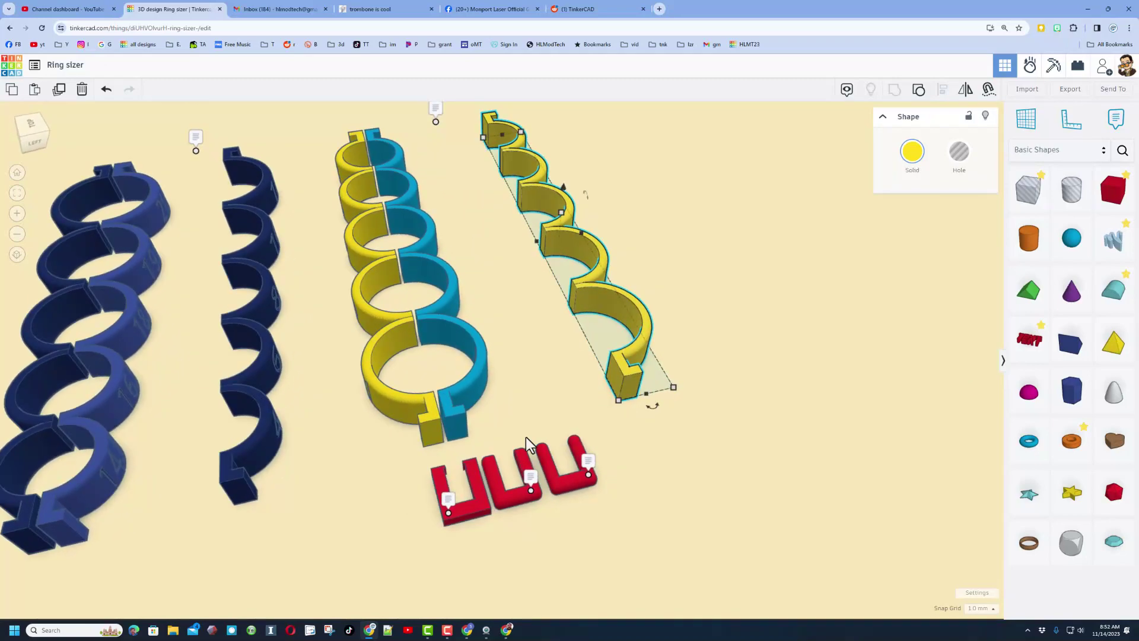
pyautogui.moveTo(423, 416); pyautogui.dragTo(224, 430, button='right')
pyautogui.moveTo(327, 506); pyautogui.dragTo(361, 380, button='right')
pyautogui.moveTo(428, 477); pyautogui.dragTo(410, 394, button='right')
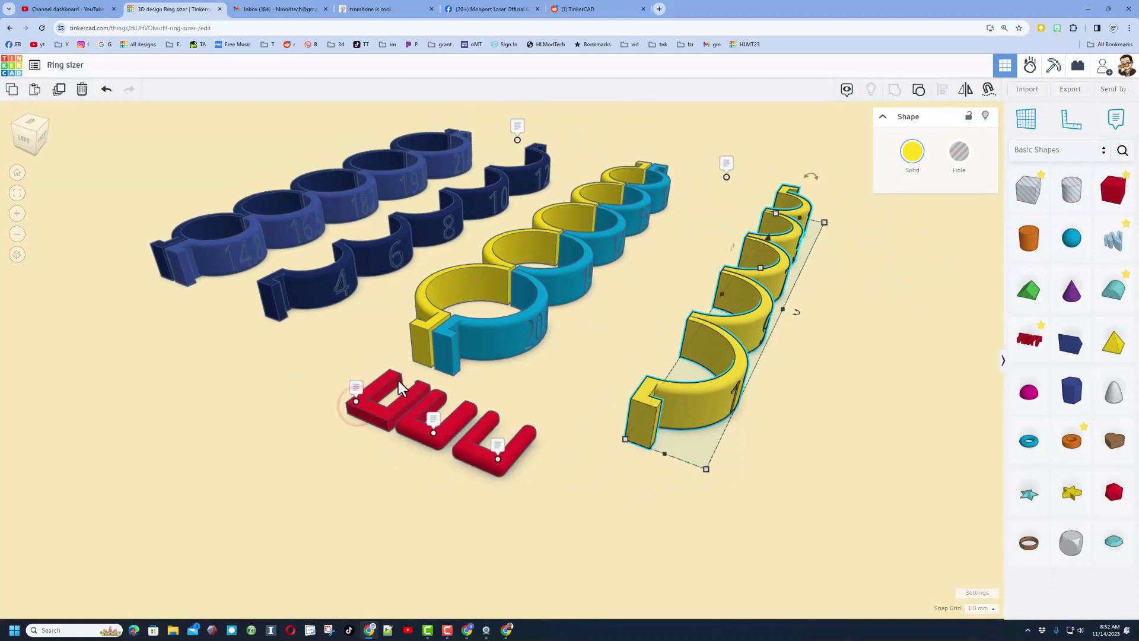
pyautogui.moveTo(387, 449)
pyautogui.mouseDown(button='right')
pyautogui.moveTo(443, 452)
pyautogui.moveTo(404, 437)
pyautogui.moveTo(508, 404)
pyautogui.moveTo(521, 452)
pyautogui.moveTo(577, 475)
pyautogui.mouseUp(button='right')
pyautogui.scroll(5, 496, 478)
pyautogui.scroll(-5, 477, 480)
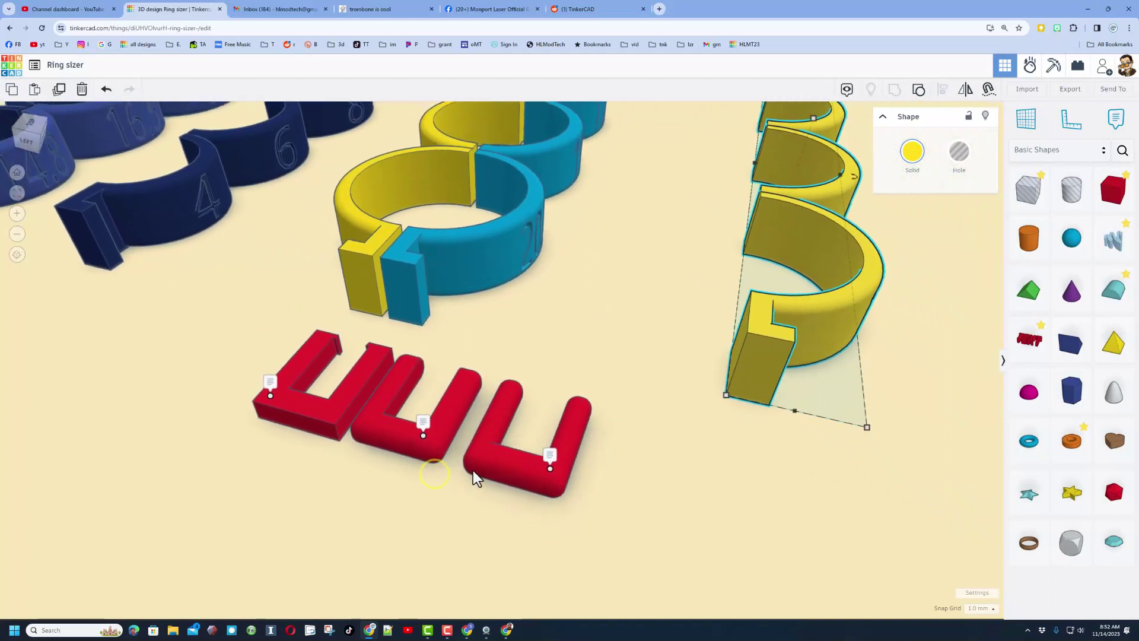
pyautogui.moveTo(538, 512); pyautogui.dragTo(385, 491, button='right')
pyautogui.moveTo(558, 478); pyautogui.dragTo(542, 516, button='right')
pyautogui.scroll(3, 784, 366)
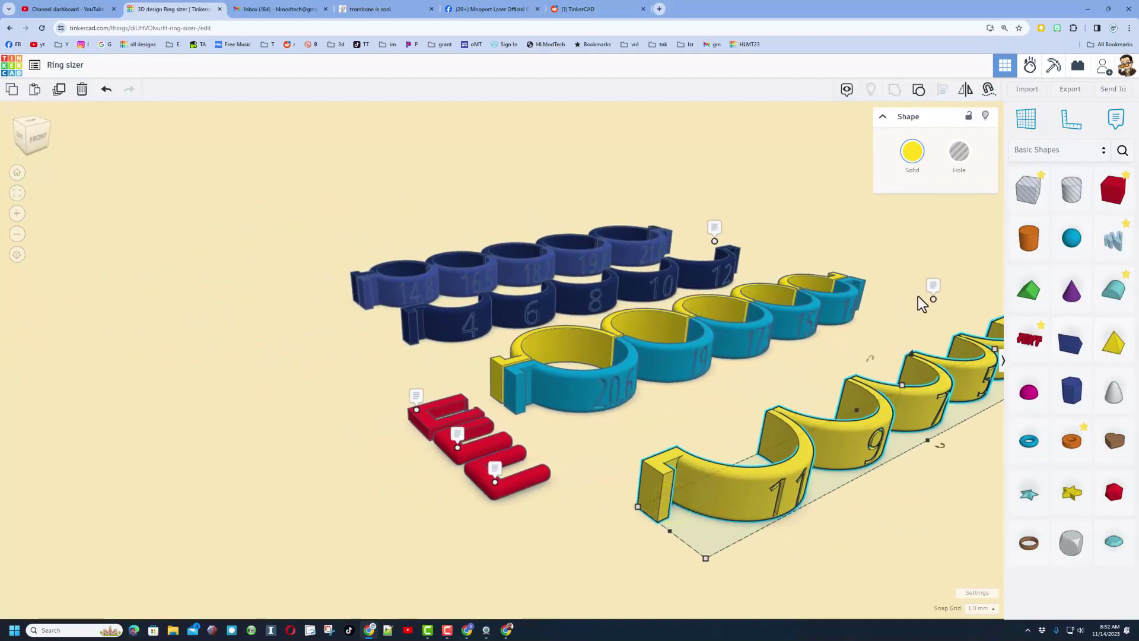
pyautogui.moveTo(921, 303); pyautogui.dragTo(716, 346, button='right')
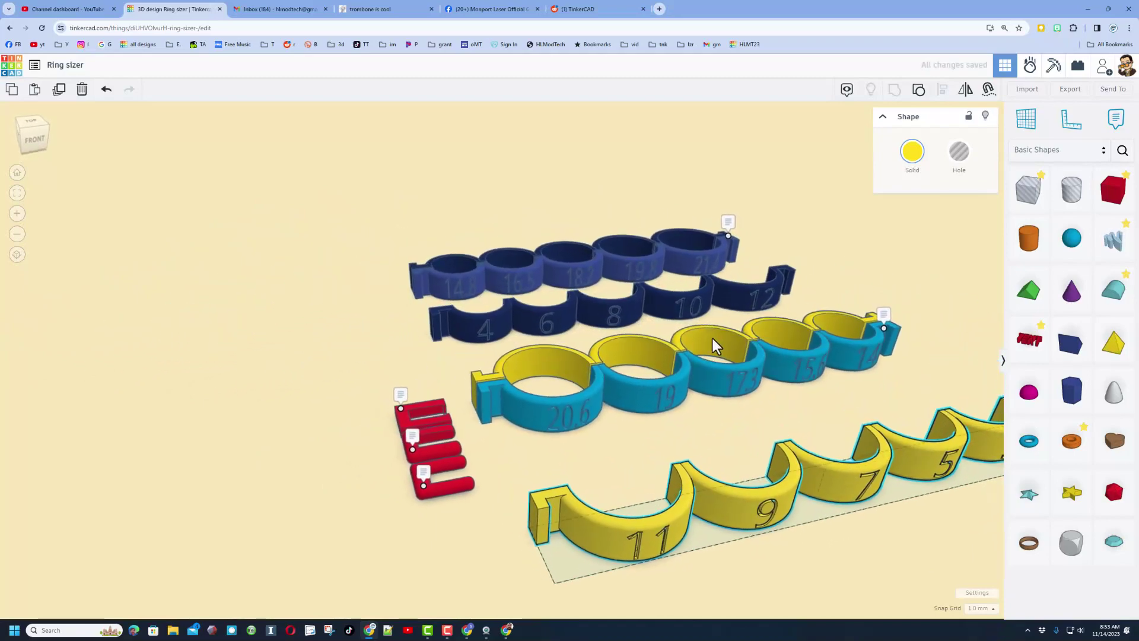
pyautogui.scroll(-2, 716, 345)
pyautogui.moveTo(717, 346); pyautogui.dragTo(396, 292, button='middle')
pyautogui.moveTo(485, 355); pyautogui.dragTo(549, 484, button='right')
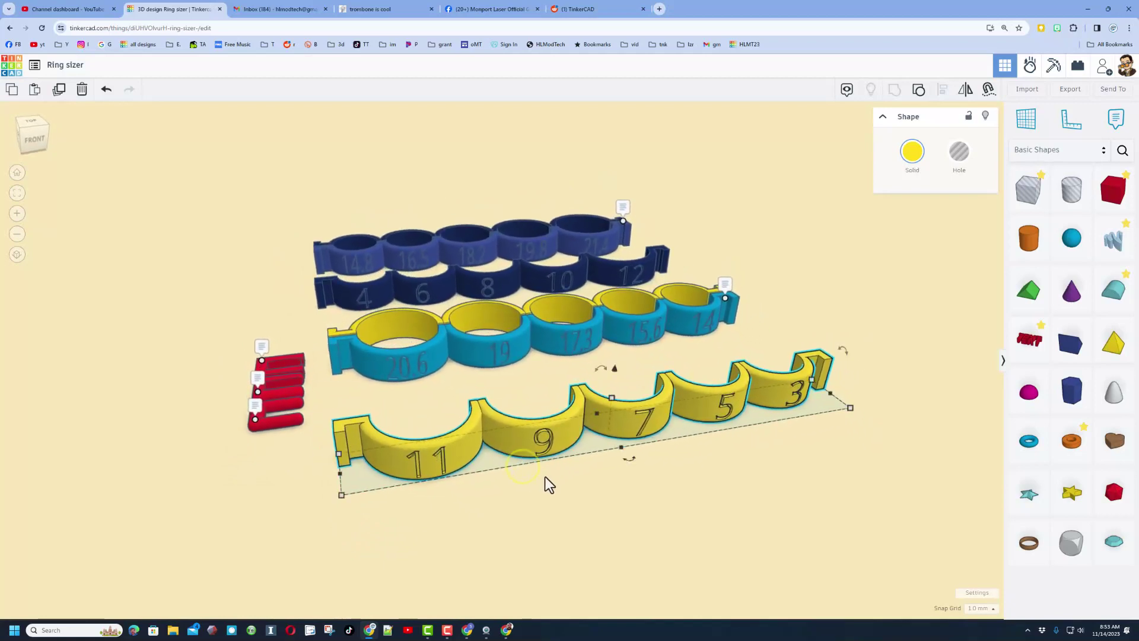
pyautogui.click(563, 484)
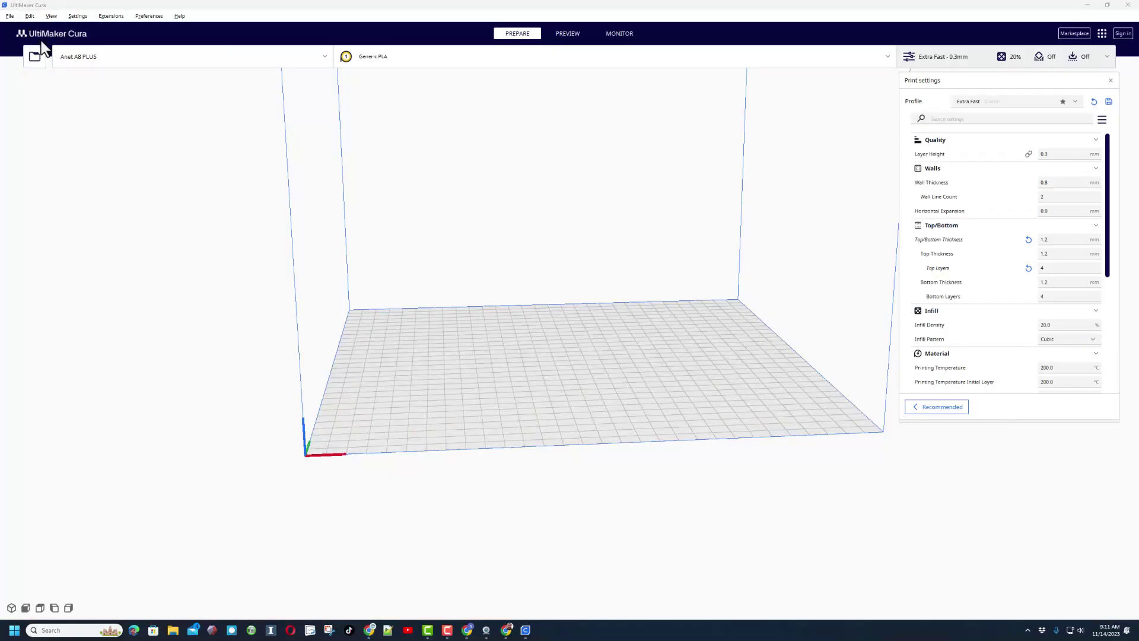
# - Keep the Anet A8 PLUS printer, then load and select Ring sizer odd set.stl on the plate
pyautogui.click(99, 59)
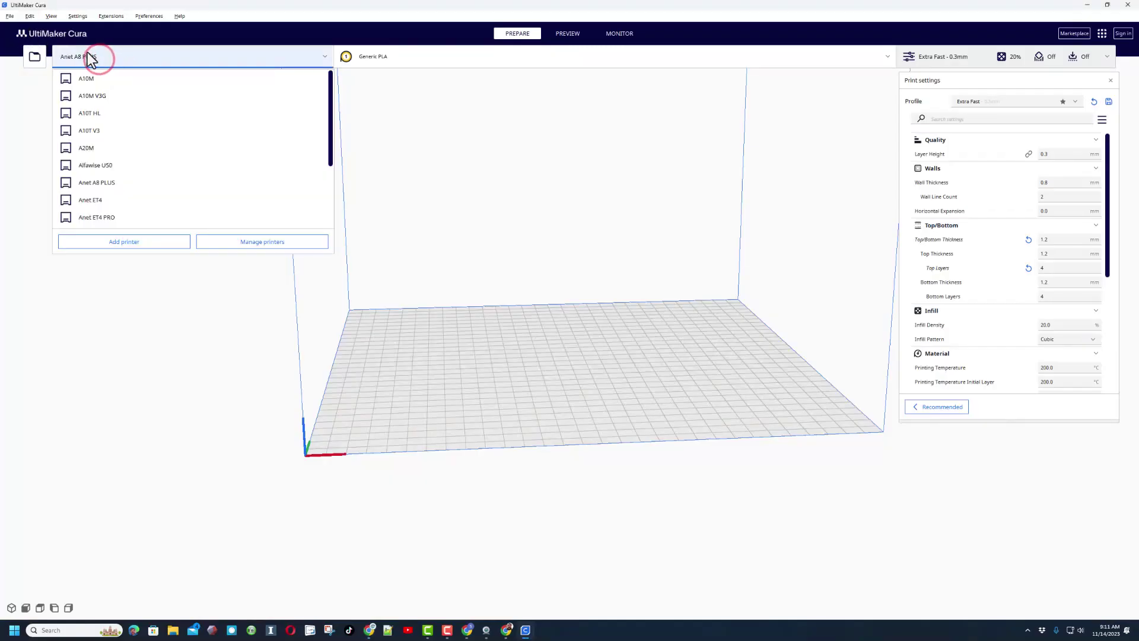
pyautogui.click(106, 58)
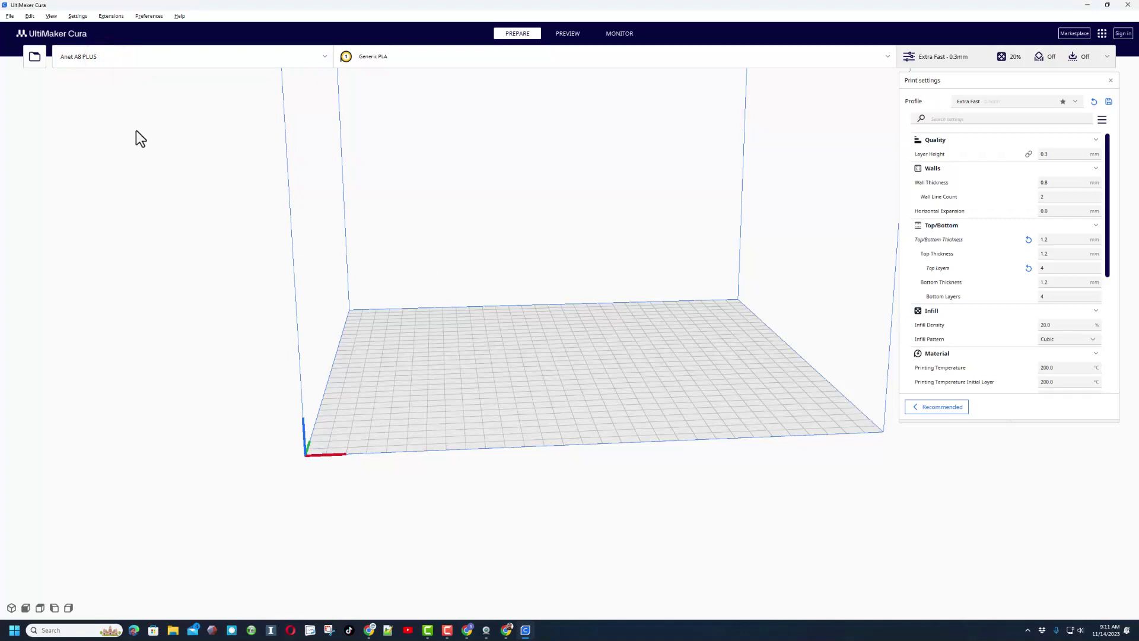
pyautogui.click(37, 57)
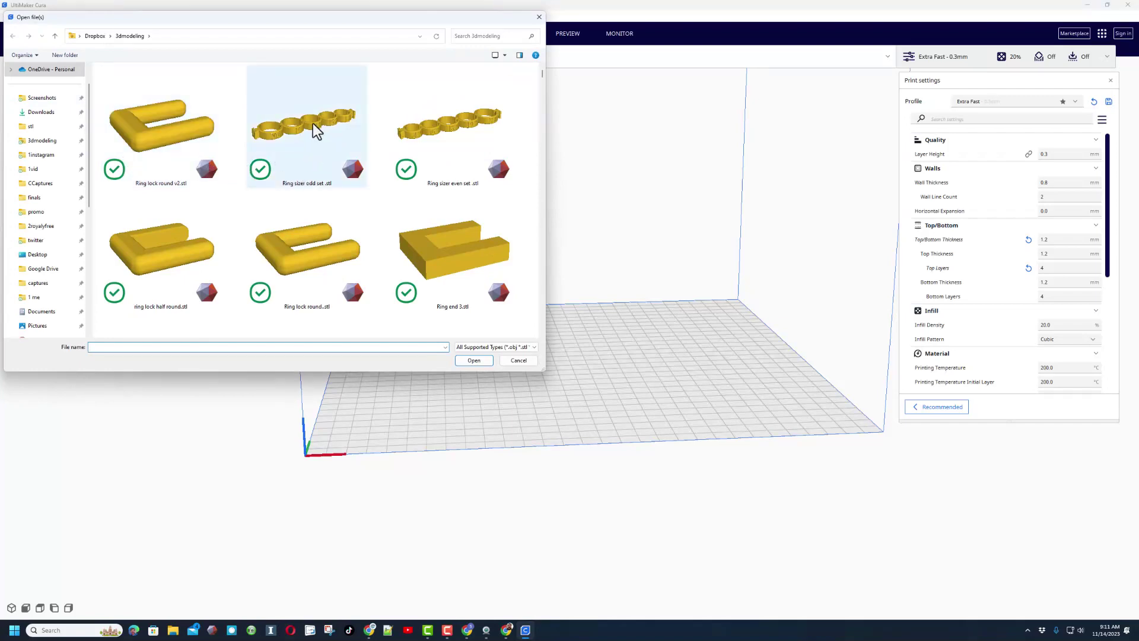
pyautogui.doubleClick(301, 131)
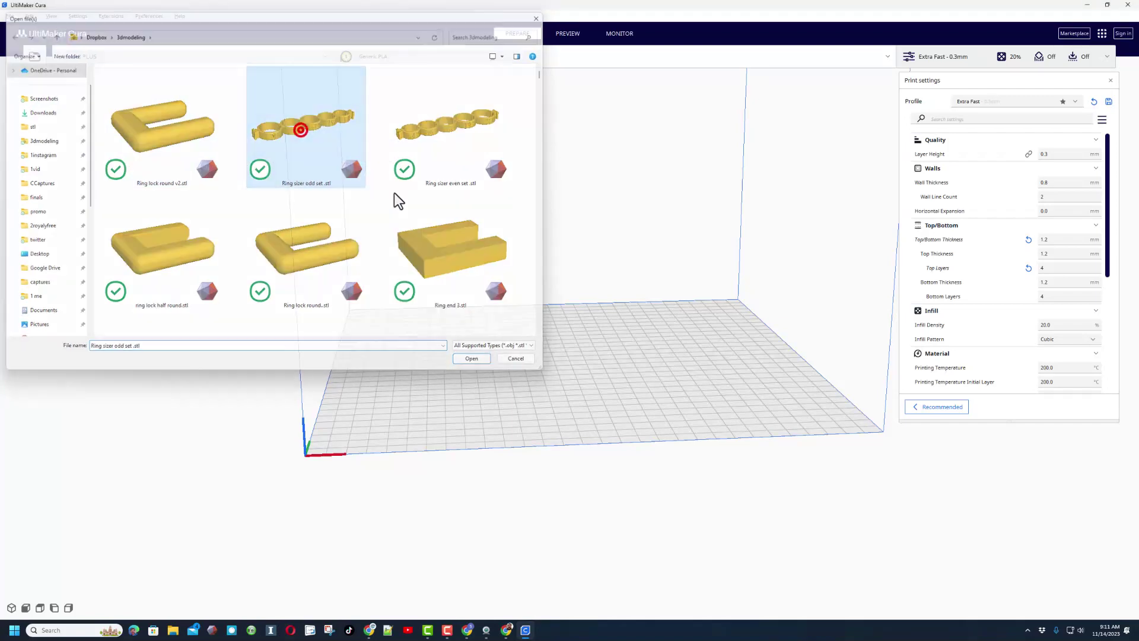
pyautogui.click(508, 362)
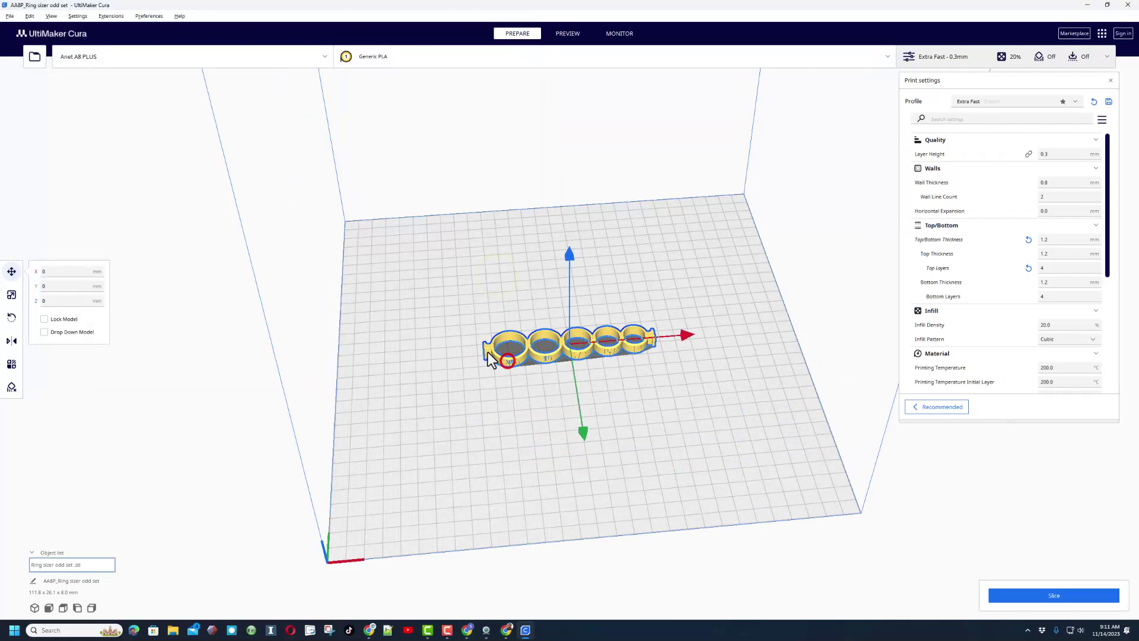
# - Rotate the ring sizer -90° about the vertical axis and enlarge the print settings panel
pyautogui.click(11, 318)
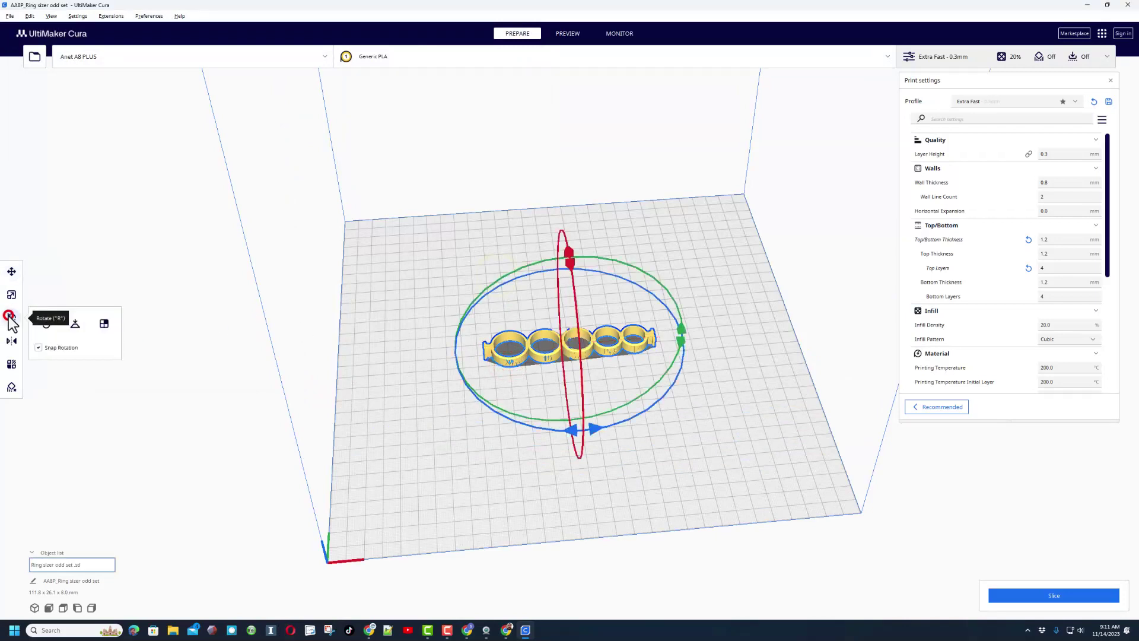
pyautogui.moveTo(599, 429); pyautogui.dragTo(510, 346)
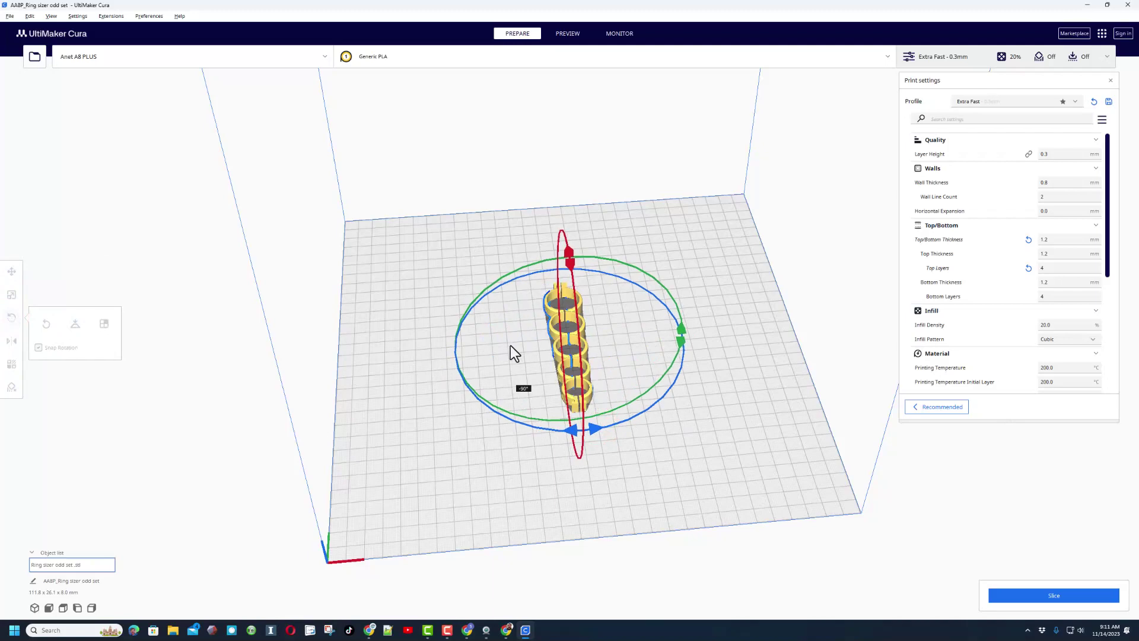
pyautogui.moveTo(350, 370); pyautogui.dragTo(389, 352, button='right')
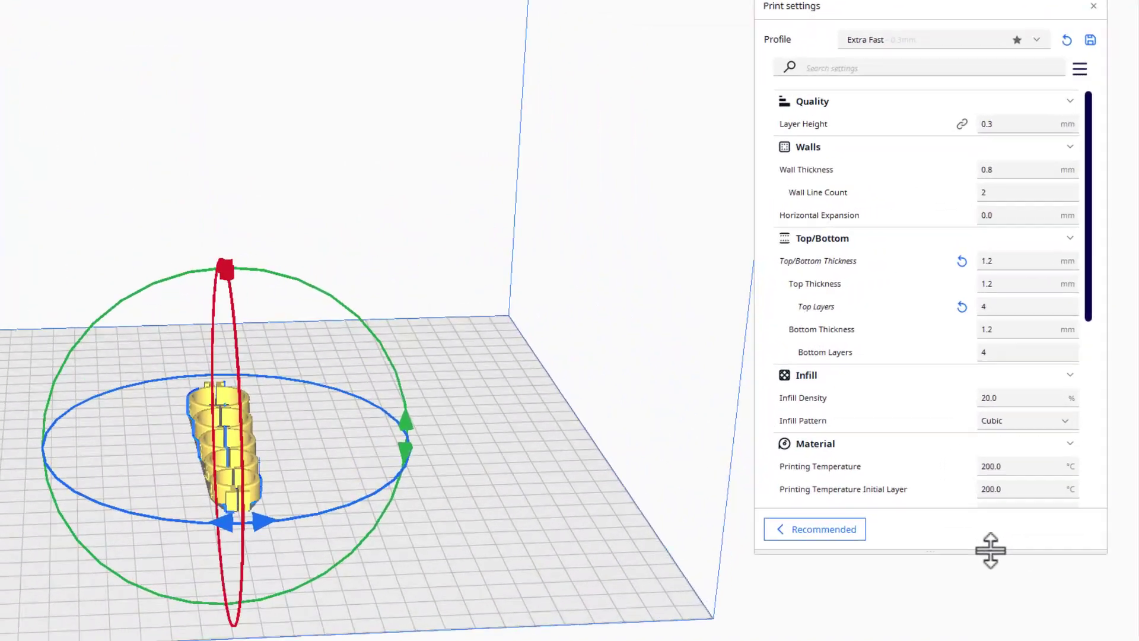
pyautogui.moveTo(1044, 420); pyautogui.dragTo(1045, 460)
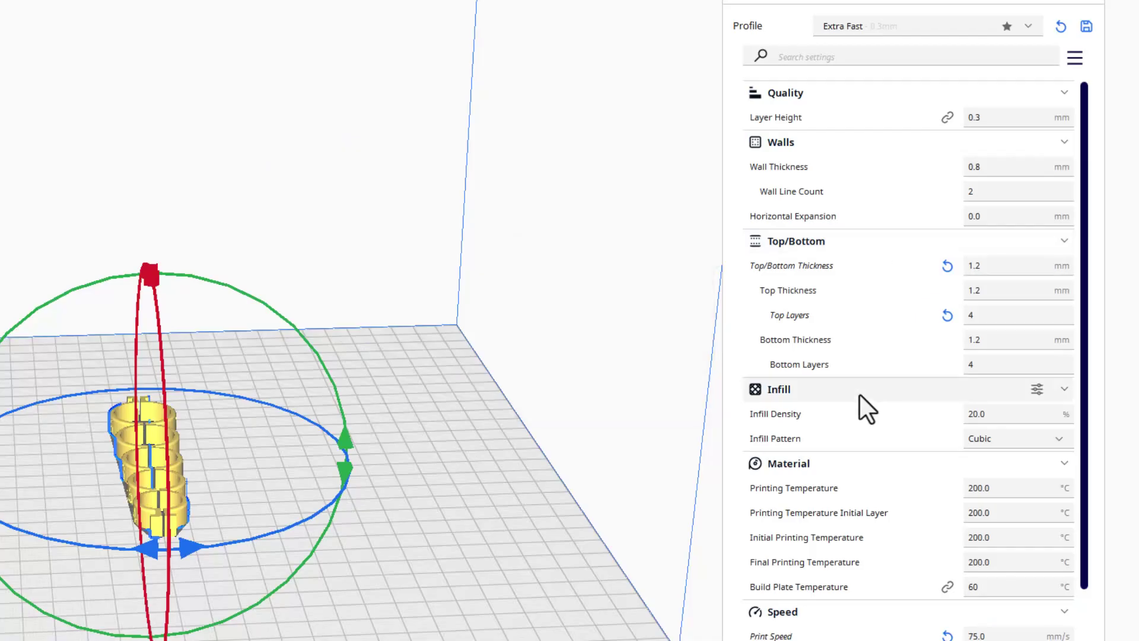
# - Slice the rotated odd set (46 minutes) and save AABP_Ring sizer odd set.gcode to the removable drive
pyautogui.scroll(-5, 942, 457)
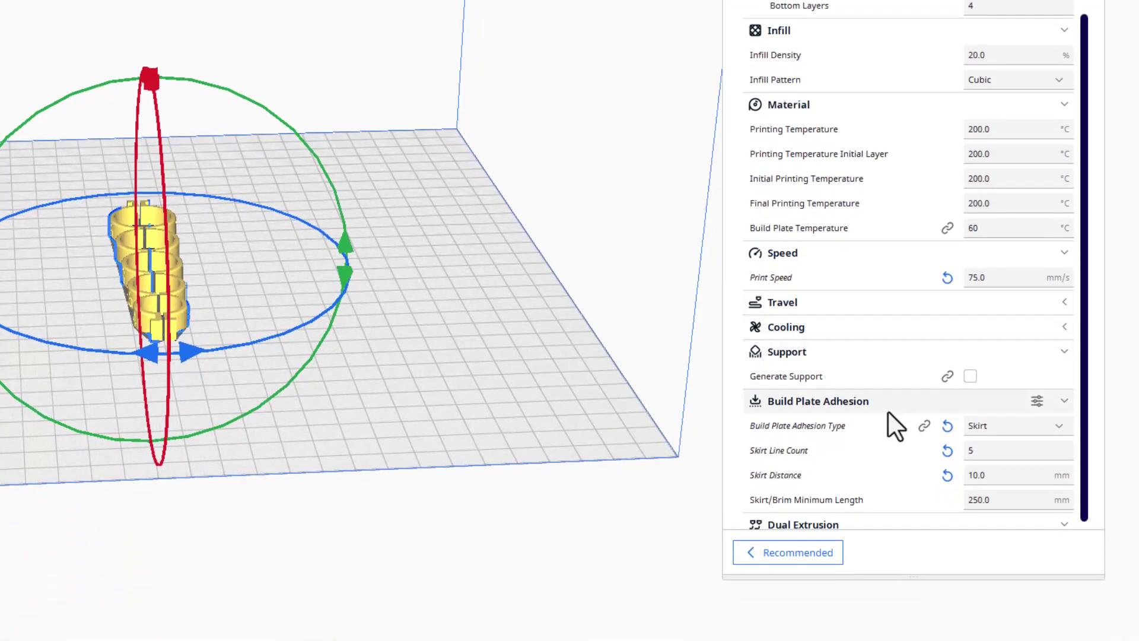
pyautogui.scroll(-1, 896, 433)
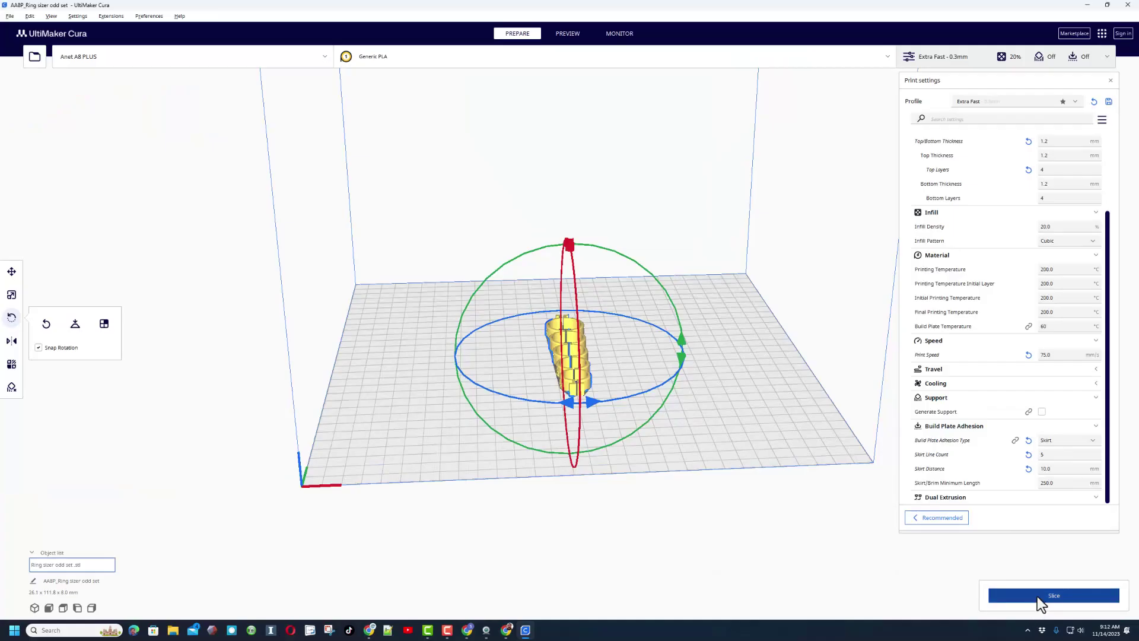
pyautogui.click(1037, 595)
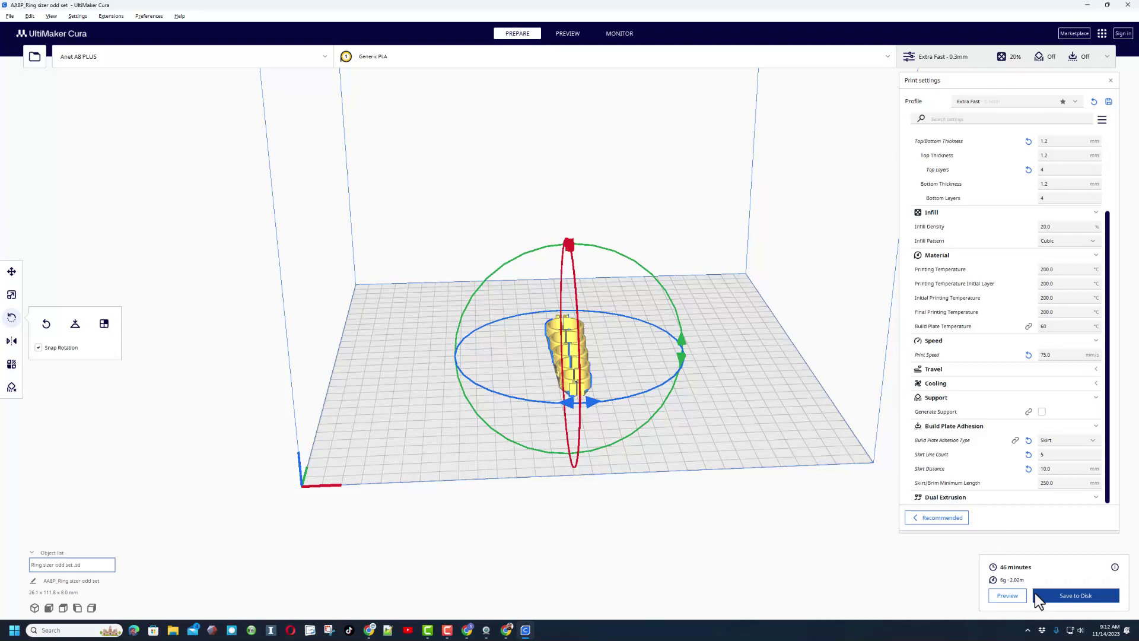
pyautogui.click(1036, 595)
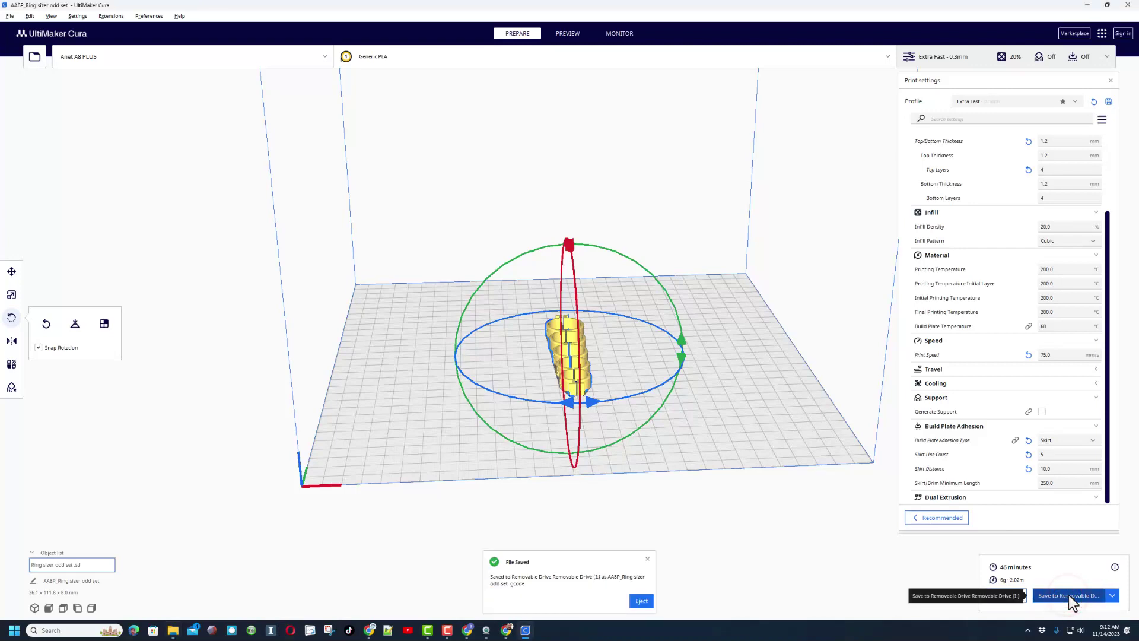
# - Replace the odd set on the build plate with Ring sizer even set.stl
pyautogui.click(648, 561)
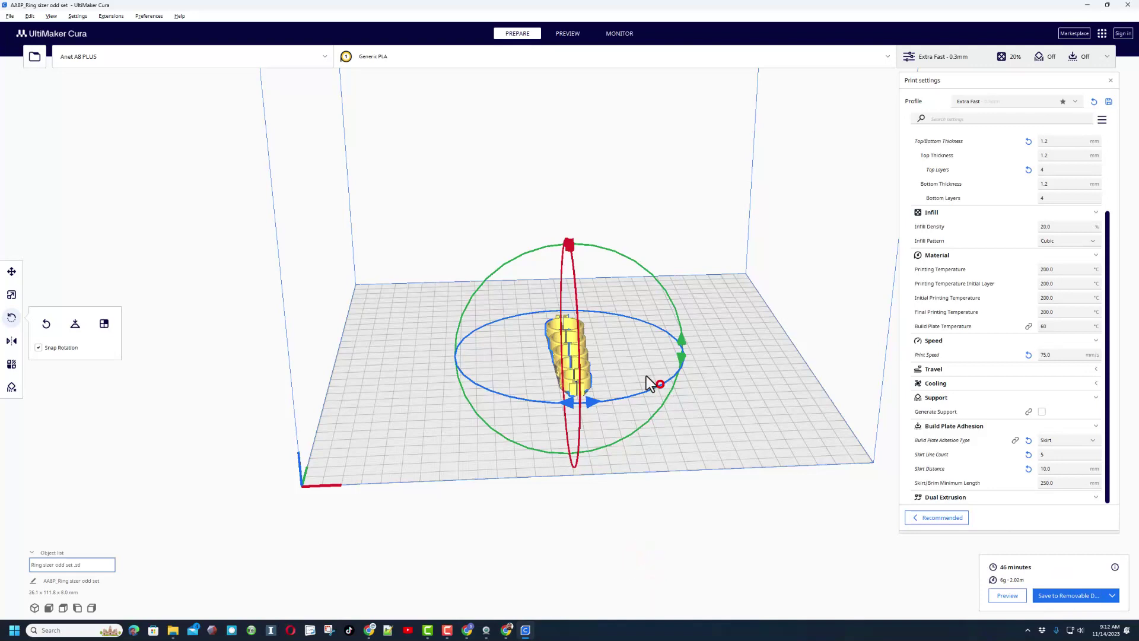
pyautogui.press('Delete')
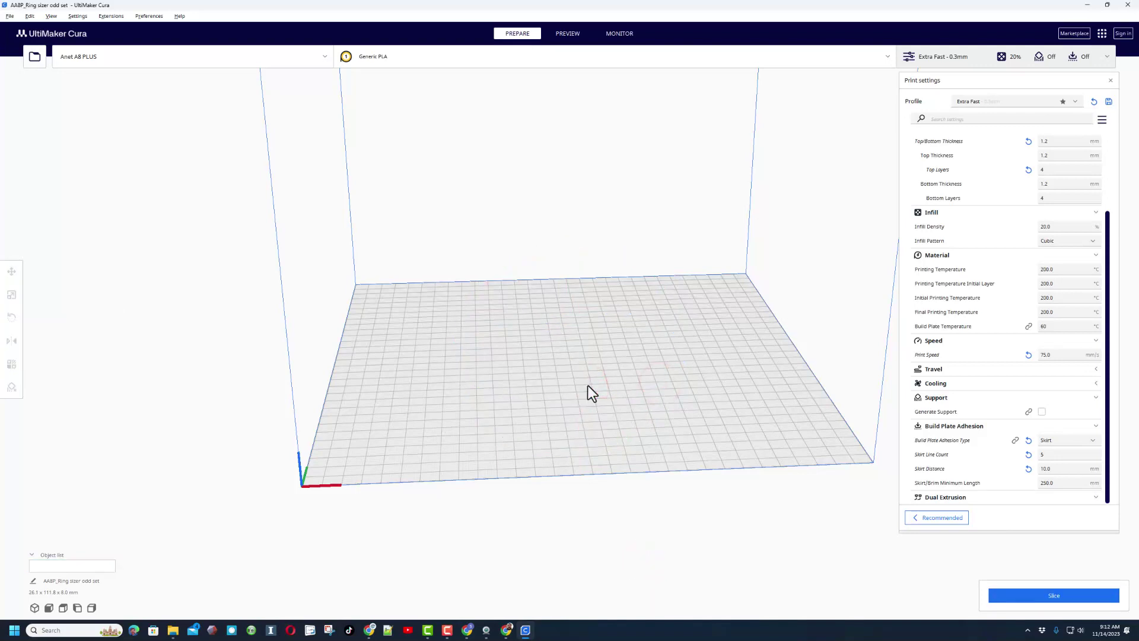
pyautogui.click(35, 57)
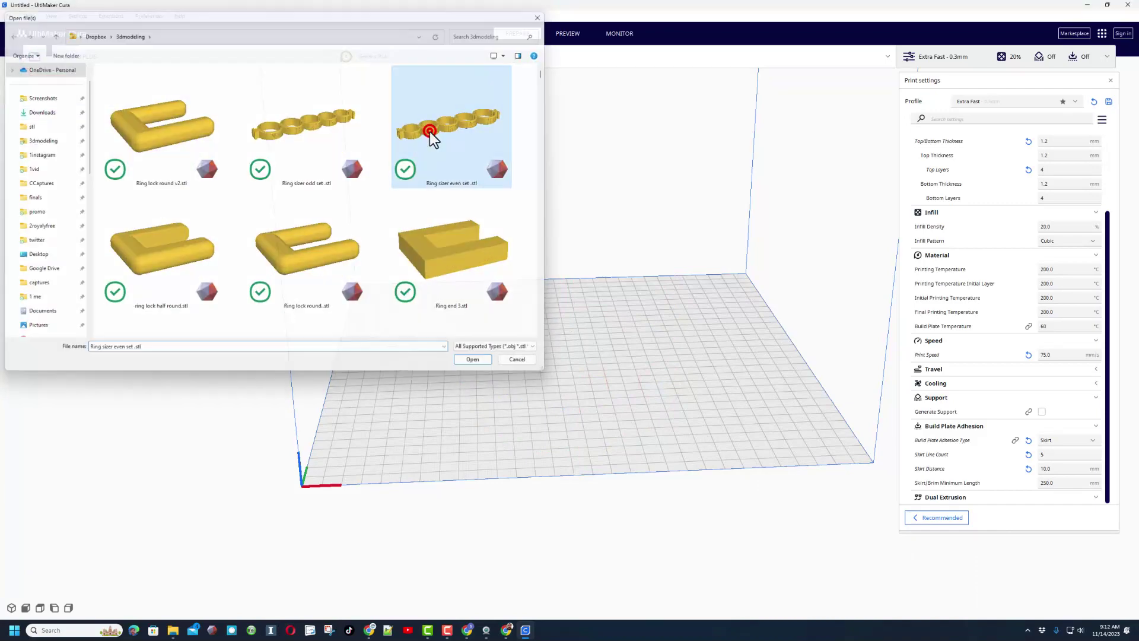
pyautogui.doubleClick(429, 130)
pyautogui.click(523, 358)
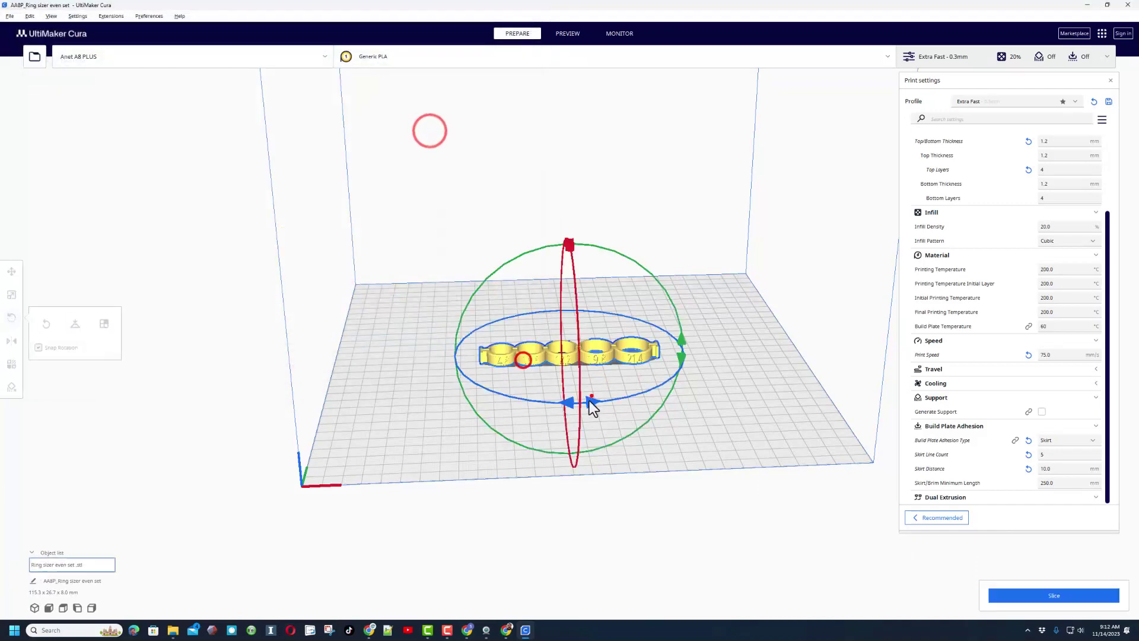
# - Rotate the even set 90°, slice and save its gcode (49 minutes), then clear the plate
pyautogui.moveTo(590, 398); pyautogui.dragTo(753, 422)
pyautogui.click(775, 414)
pyautogui.click(1016, 598)
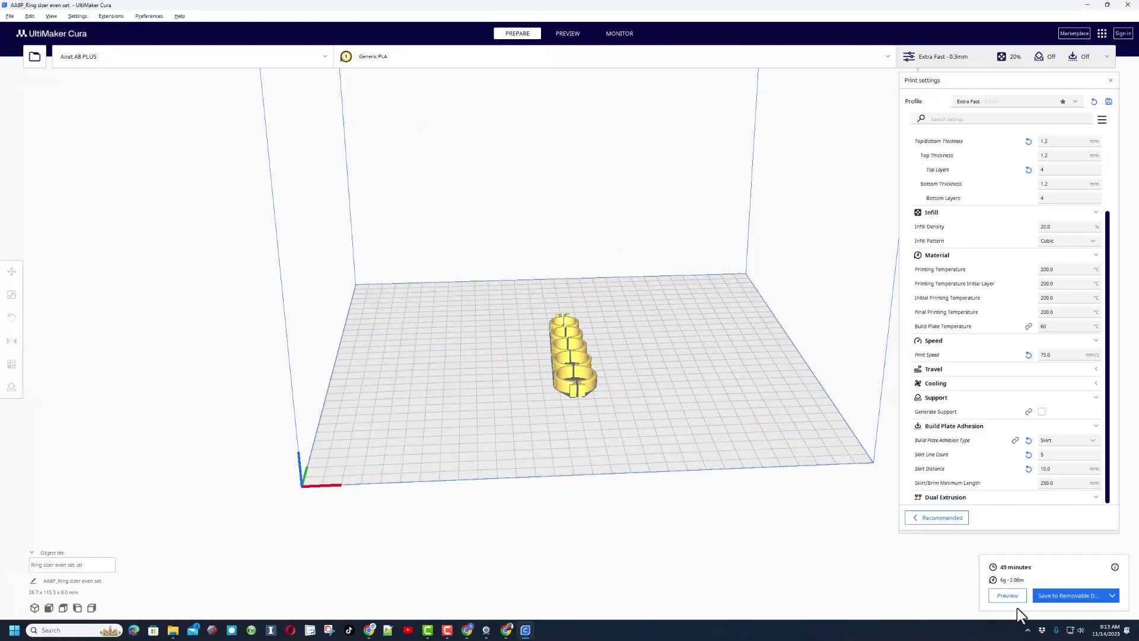
pyautogui.click(1083, 599)
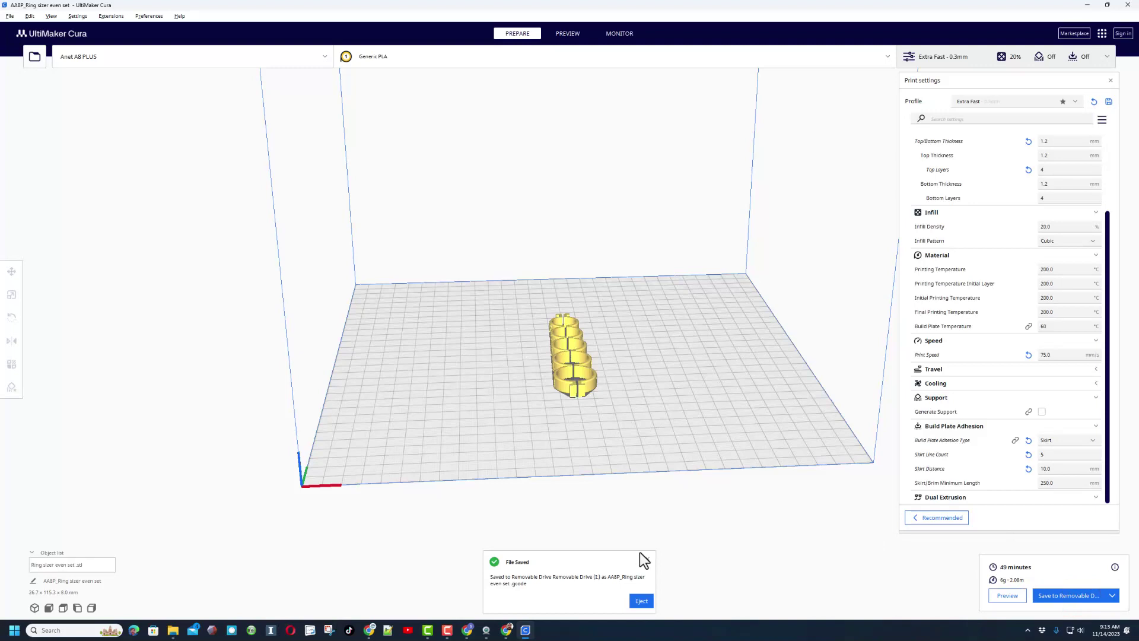
pyautogui.click(648, 561)
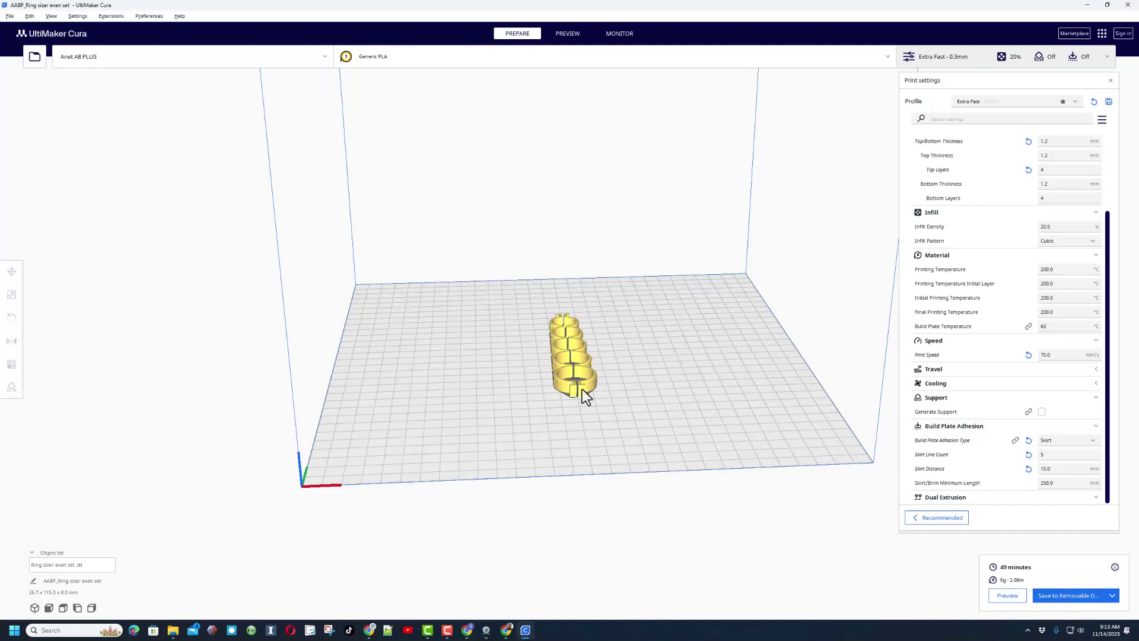
pyautogui.click(582, 389)
pyautogui.press('Delete')
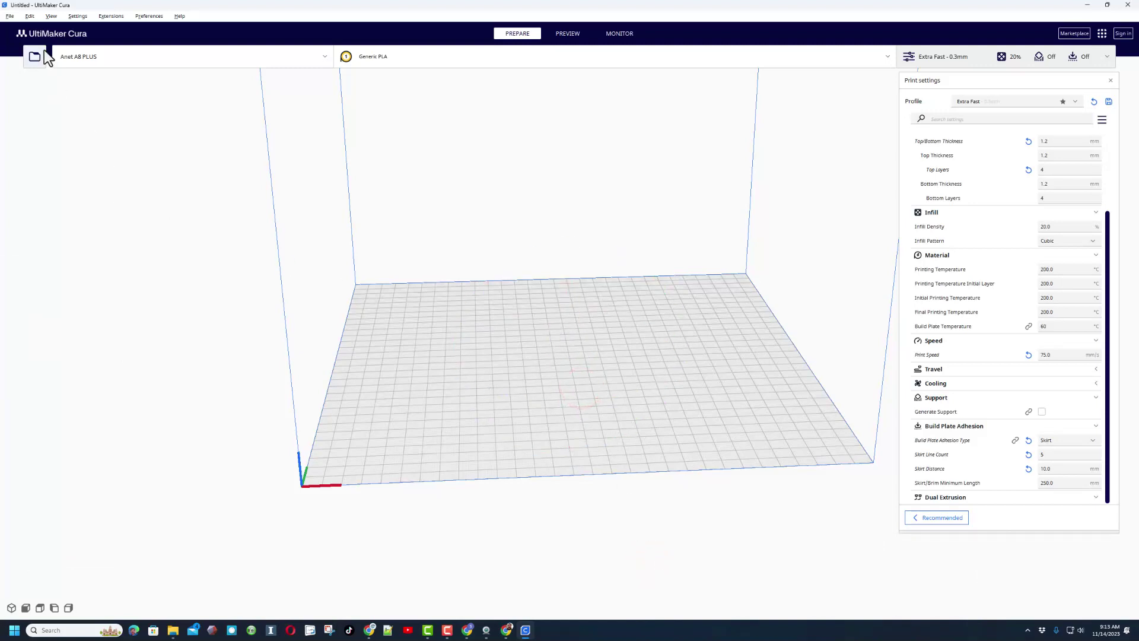
# - Load the Ring lock round v2 clip onto the build plate
pyautogui.click(33, 57)
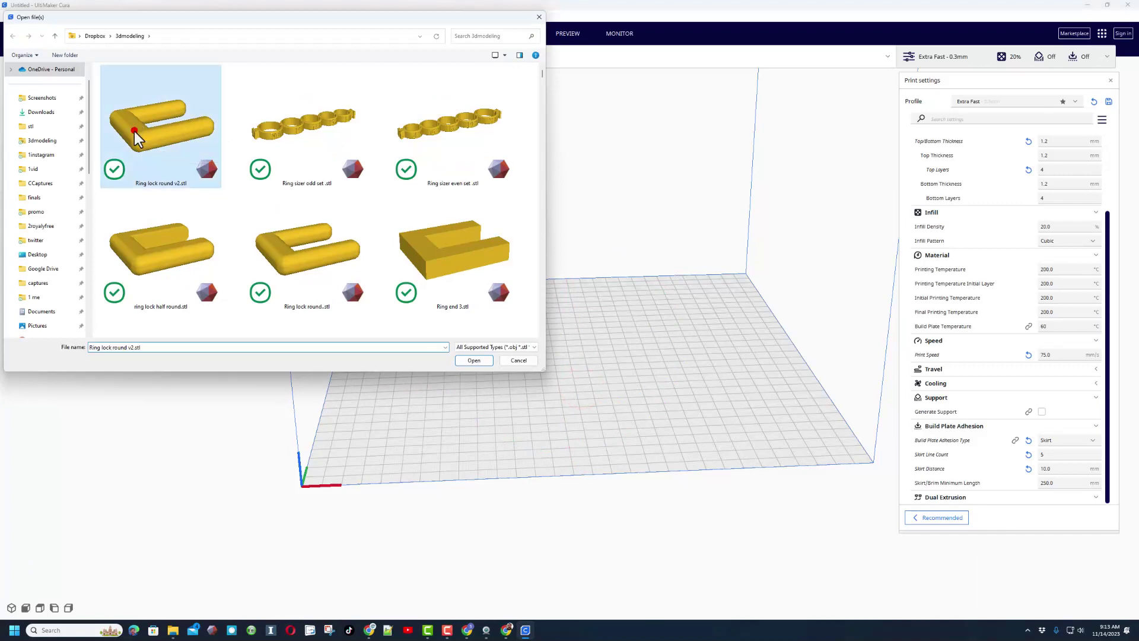
pyautogui.doubleClick(134, 130)
pyautogui.scroll(3, 561, 385)
pyautogui.click(561, 377)
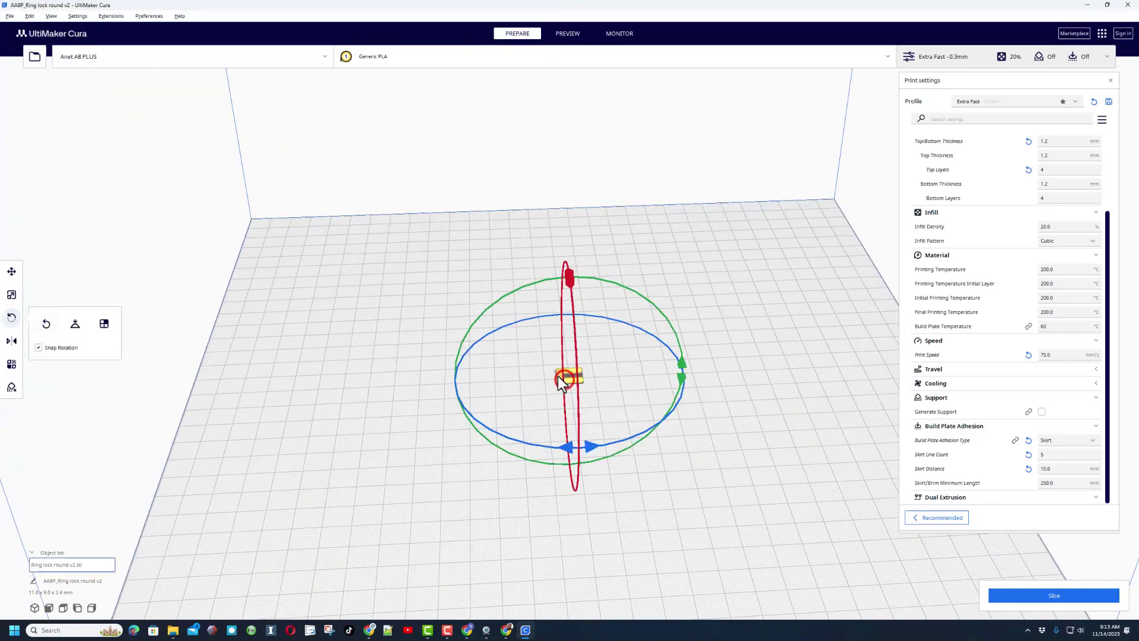
pyautogui.click(540, 356)
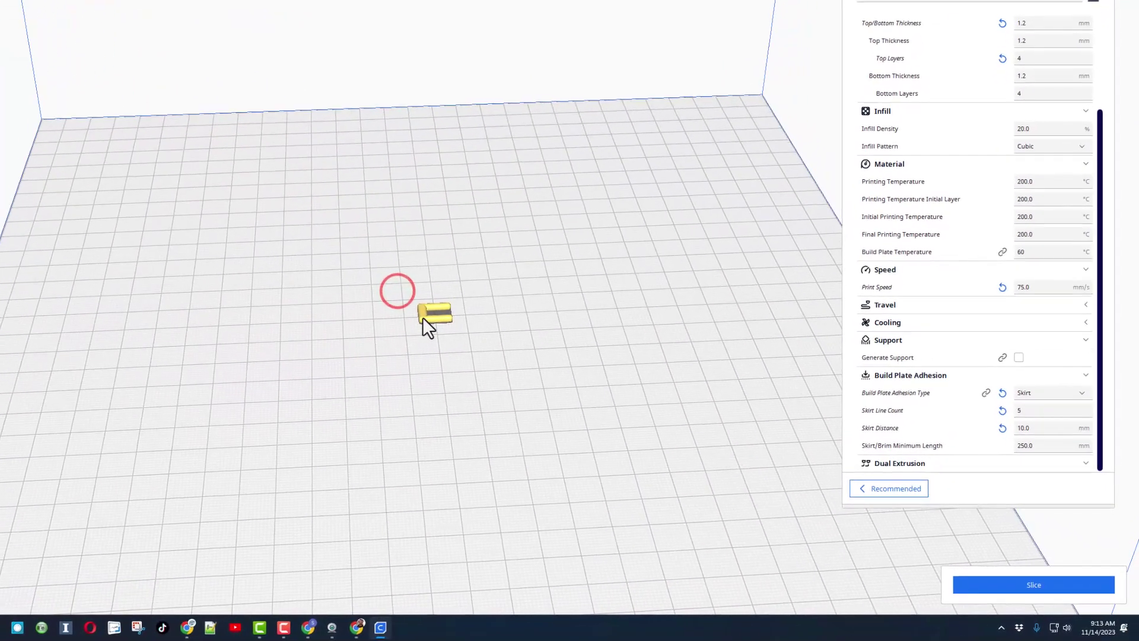
# - Multiply the clip into 3 copies and arrange all models on the plate
pyautogui.rightClick(561, 378)
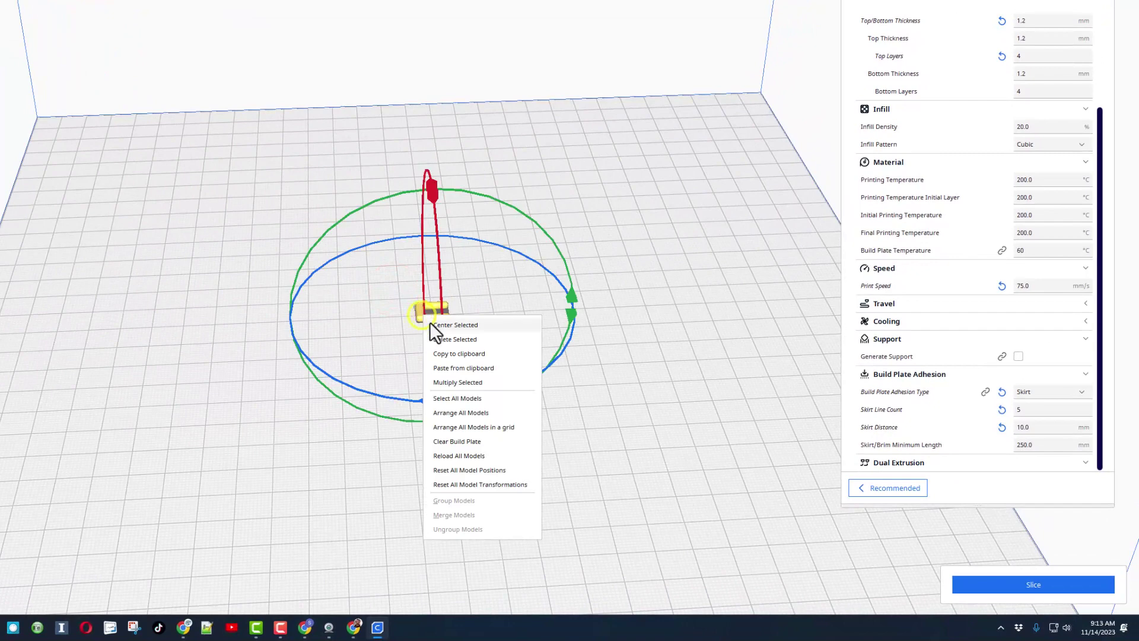
pyautogui.click(454, 383)
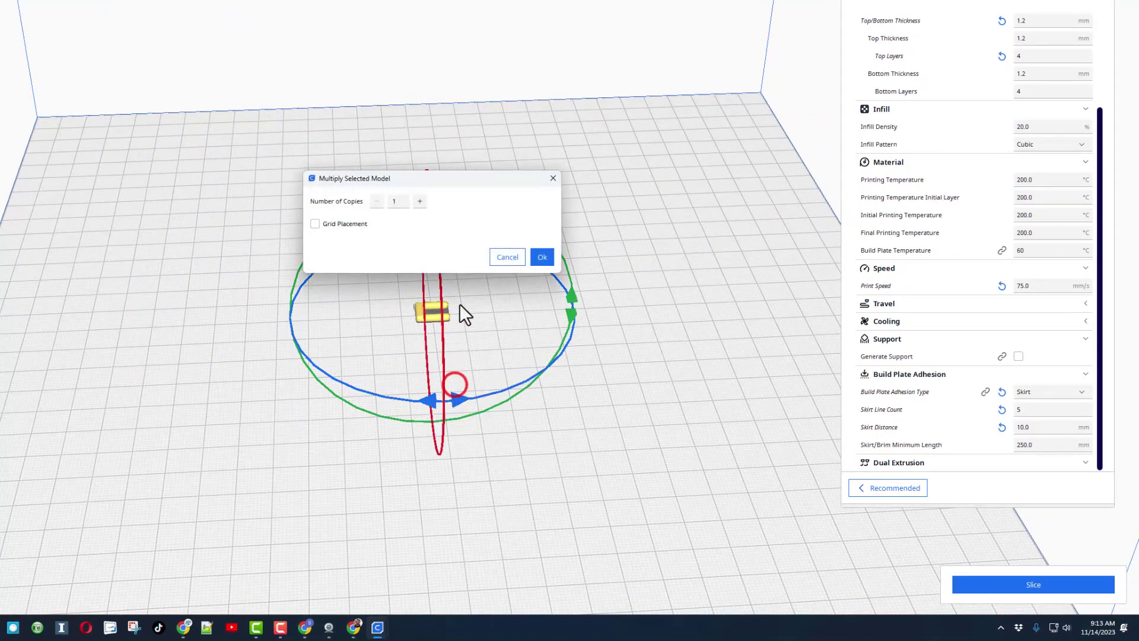
pyautogui.click(420, 201)
pyautogui.click(418, 201)
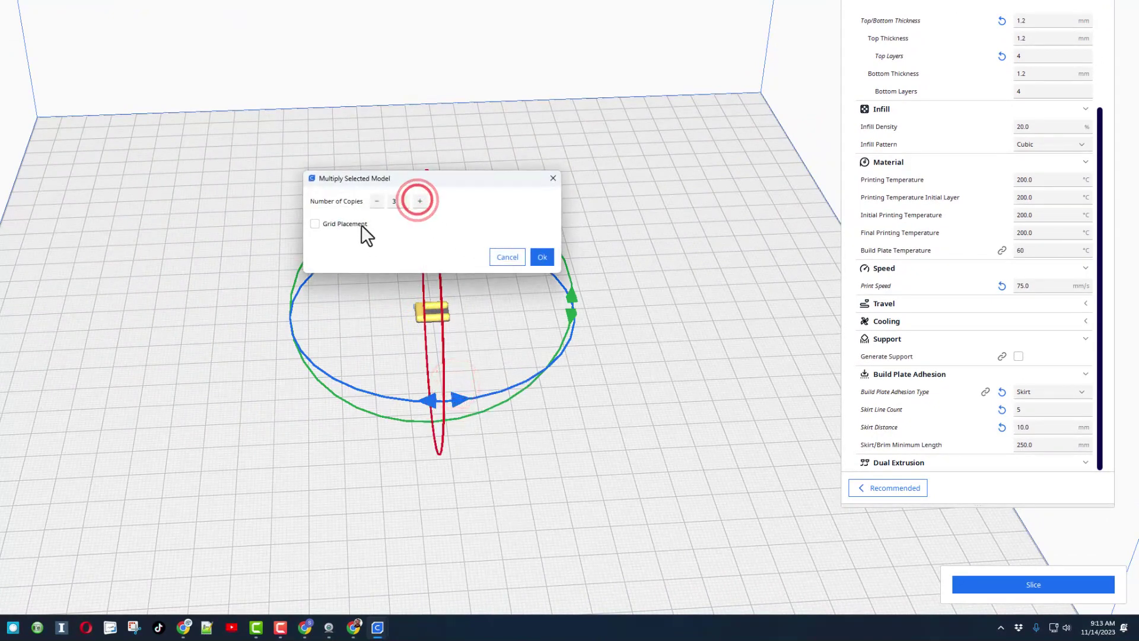
pyautogui.click(536, 259)
pyautogui.click(309, 260)
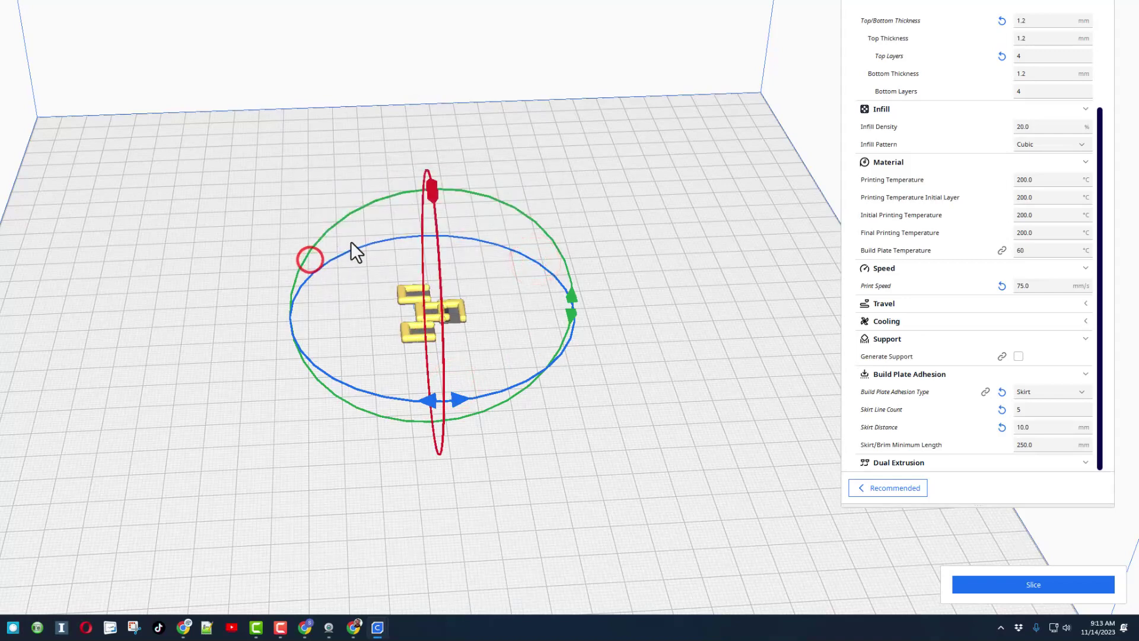
pyautogui.rightClick(353, 279)
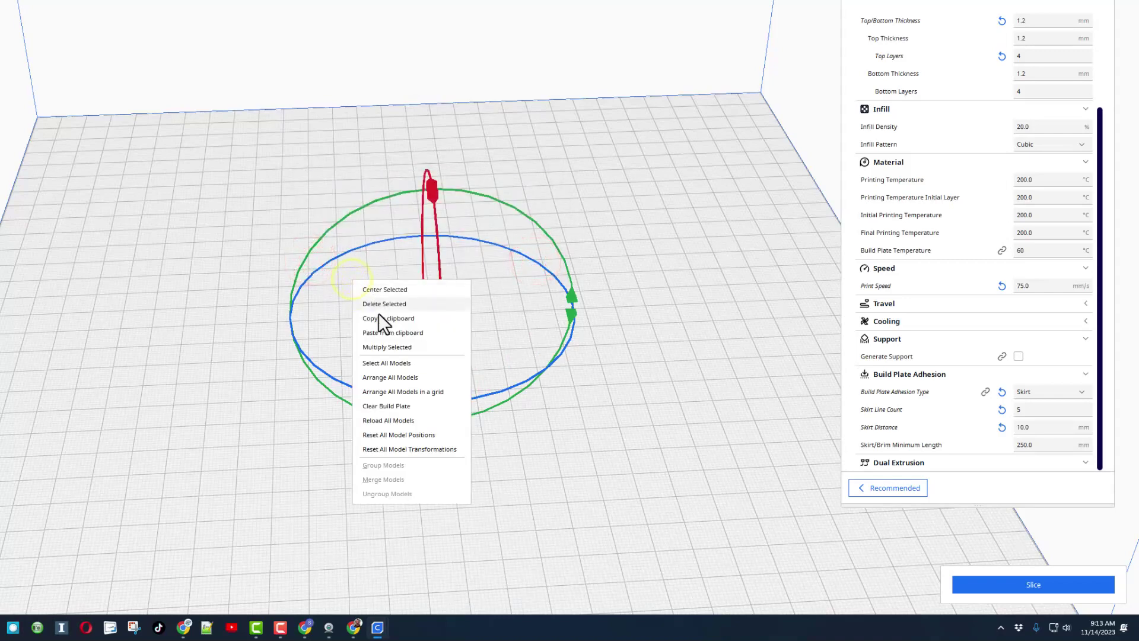
pyautogui.click(383, 377)
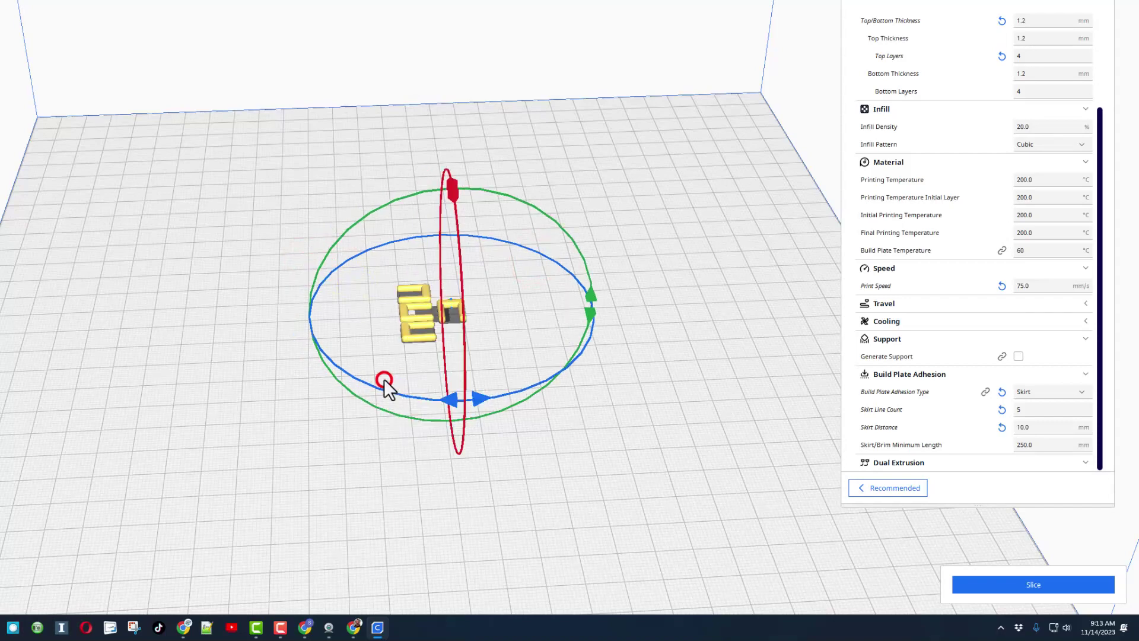
# - Slice the three clips, save AA8P_Ring lock round v2.gcode to the removable drive, and eject it
pyautogui.moveTo(553, 344); pyautogui.dragTo(530, 350, button='right')
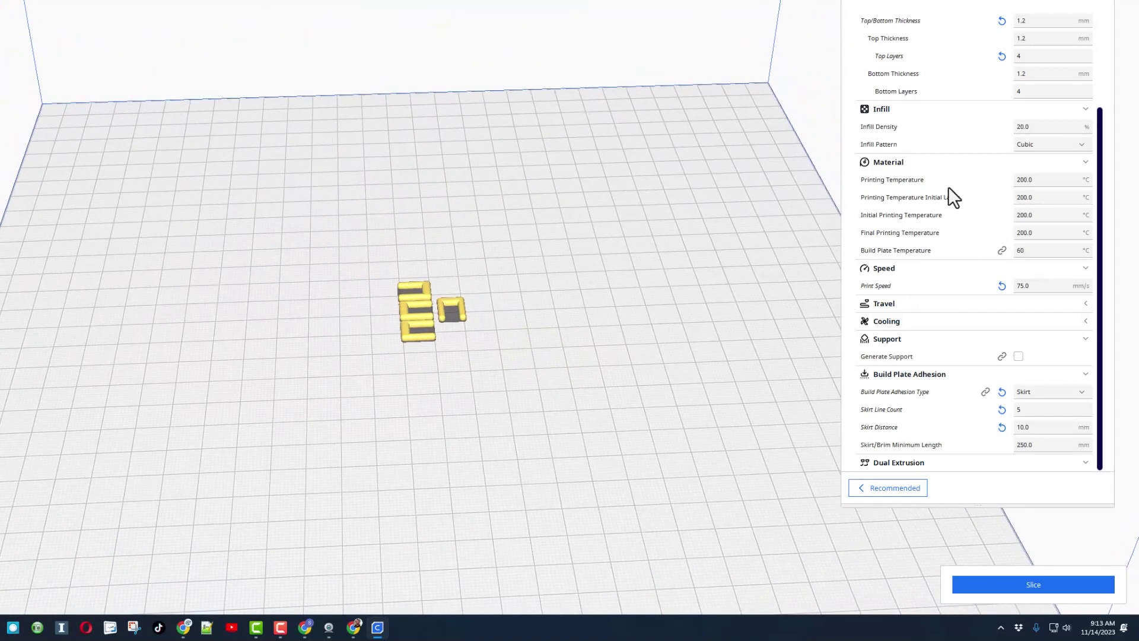
pyautogui.click(1014, 577)
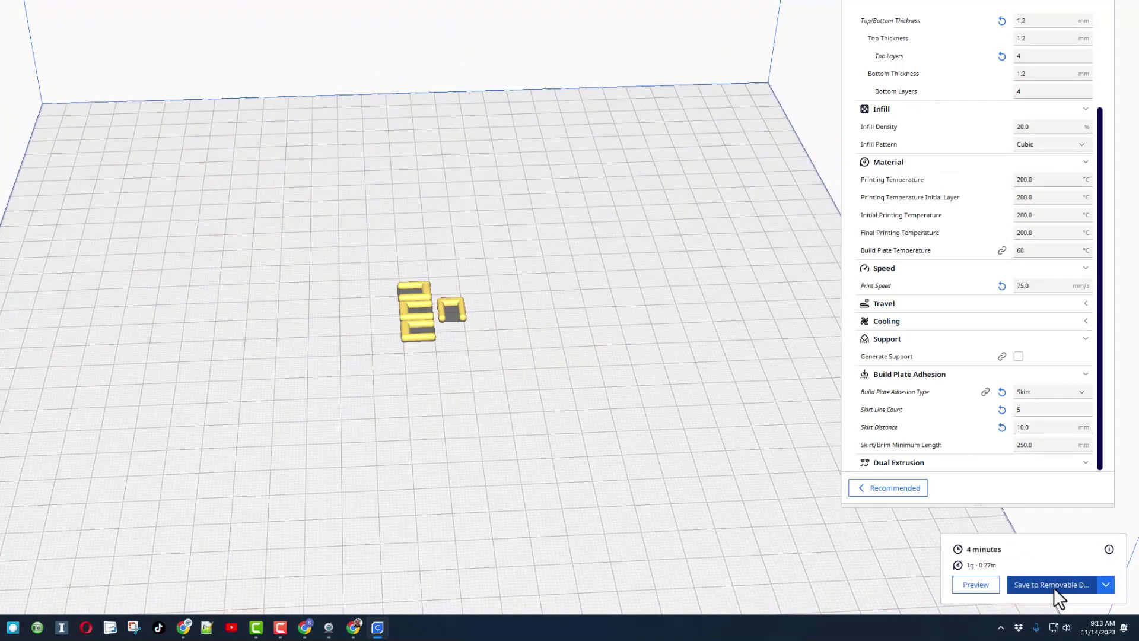
pyautogui.click(1034, 586)
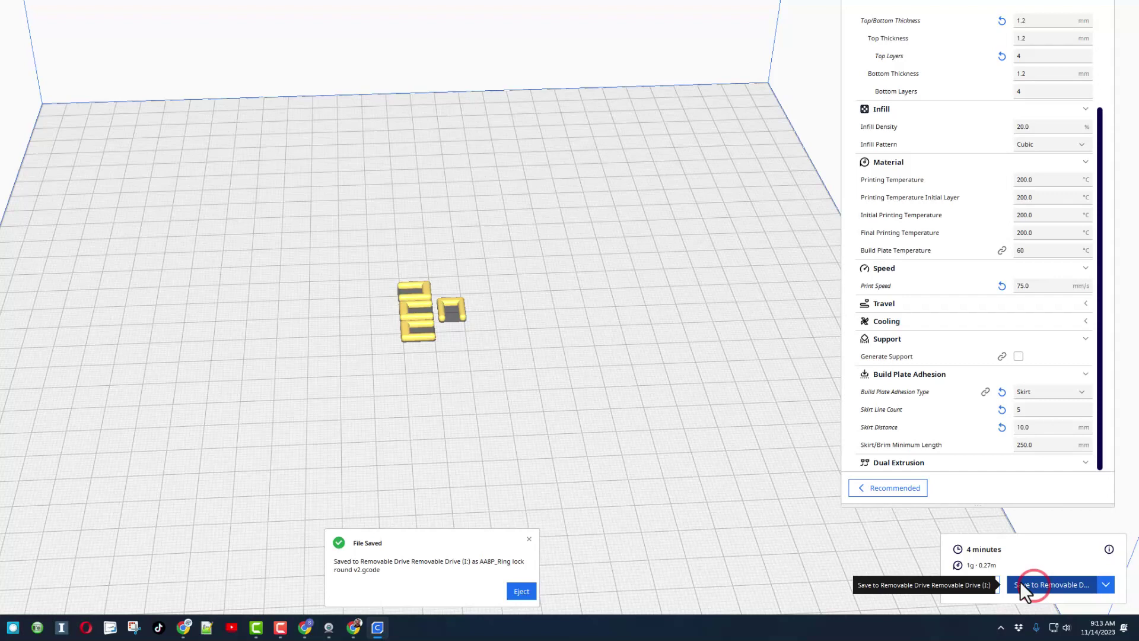
pyautogui.click(520, 594)
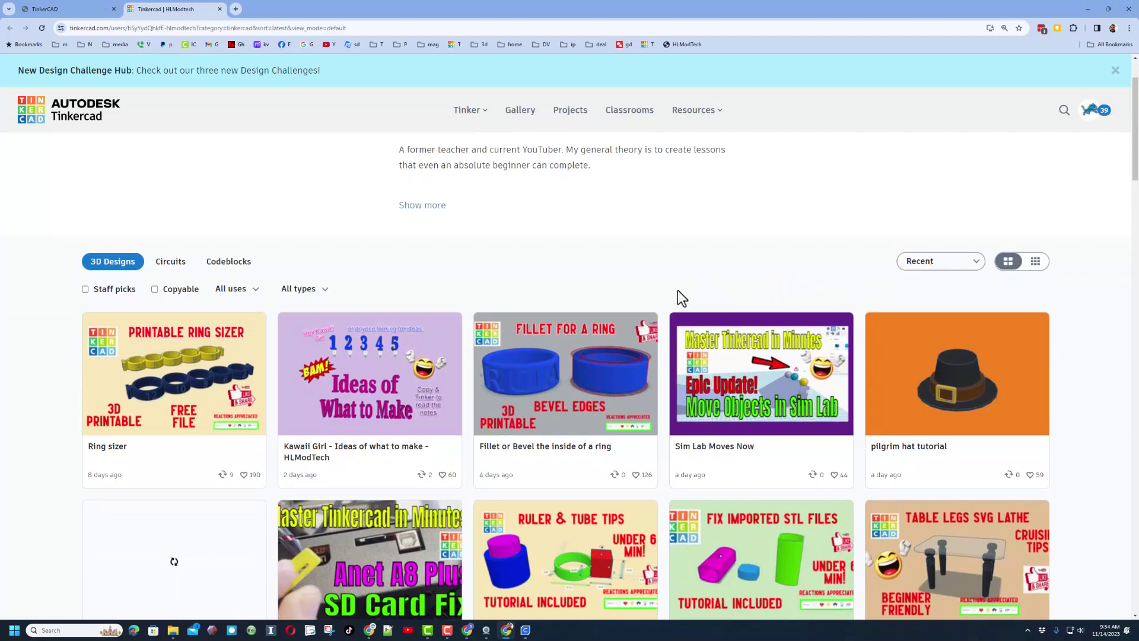
pyautogui.scroll(-2, 570, 306)
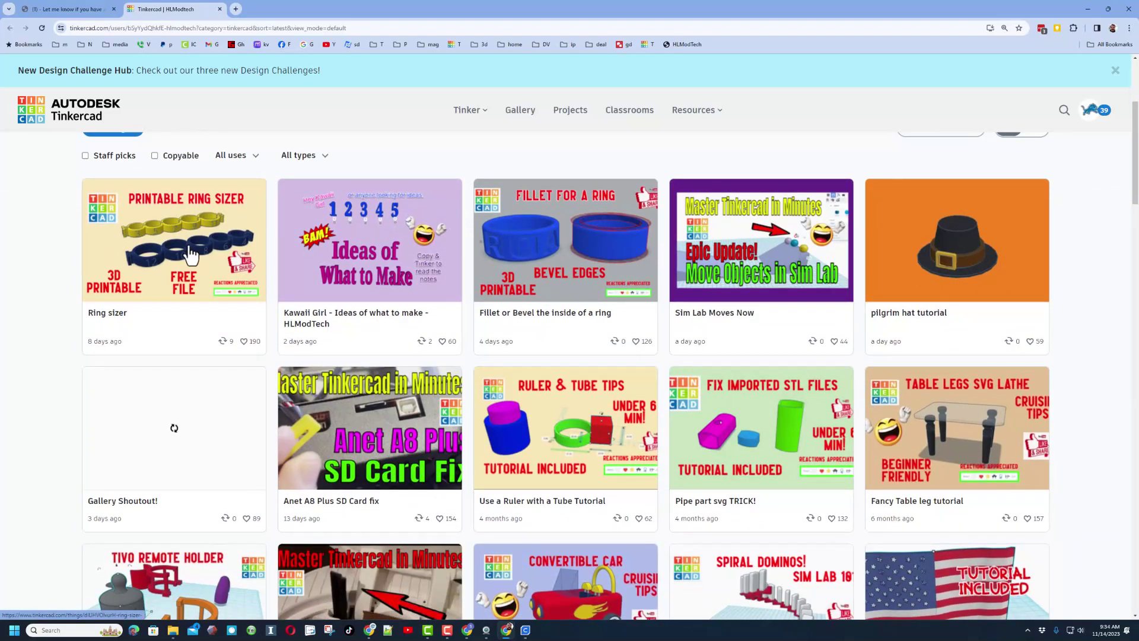
# - Open and close the Ring sizer design's details card
pyautogui.click(190, 255)
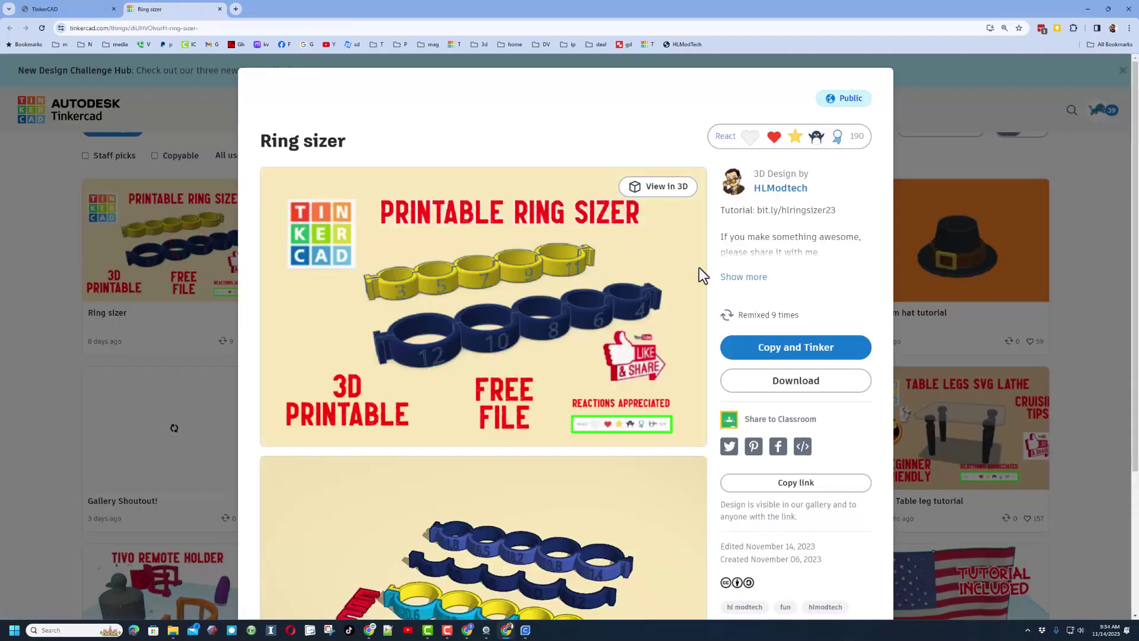
pyautogui.click(931, 148)
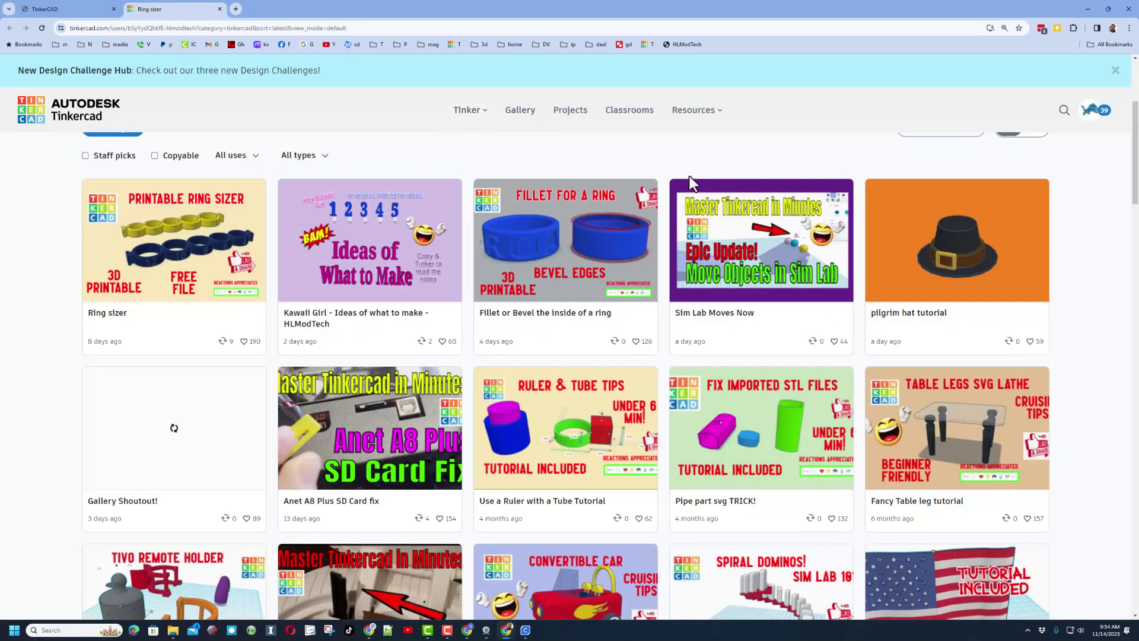
pyautogui.scroll(1, 742, 184)
# - Switch the 3D designs gallery to small thumbnails
pyautogui.click(1033, 171)
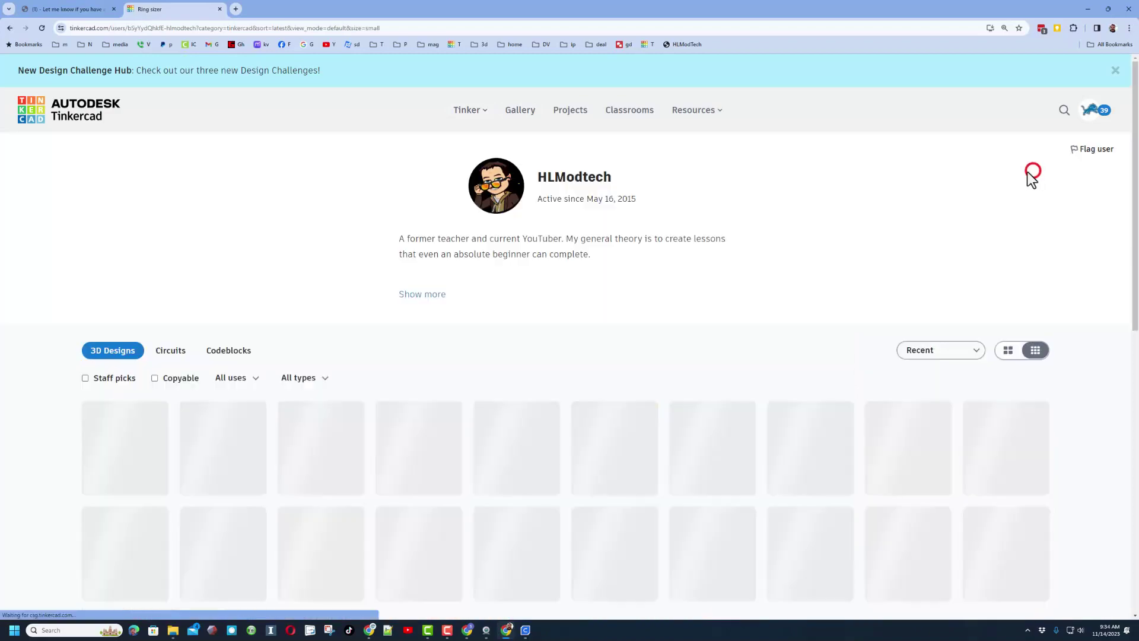
pyautogui.scroll(-3, 690, 298)
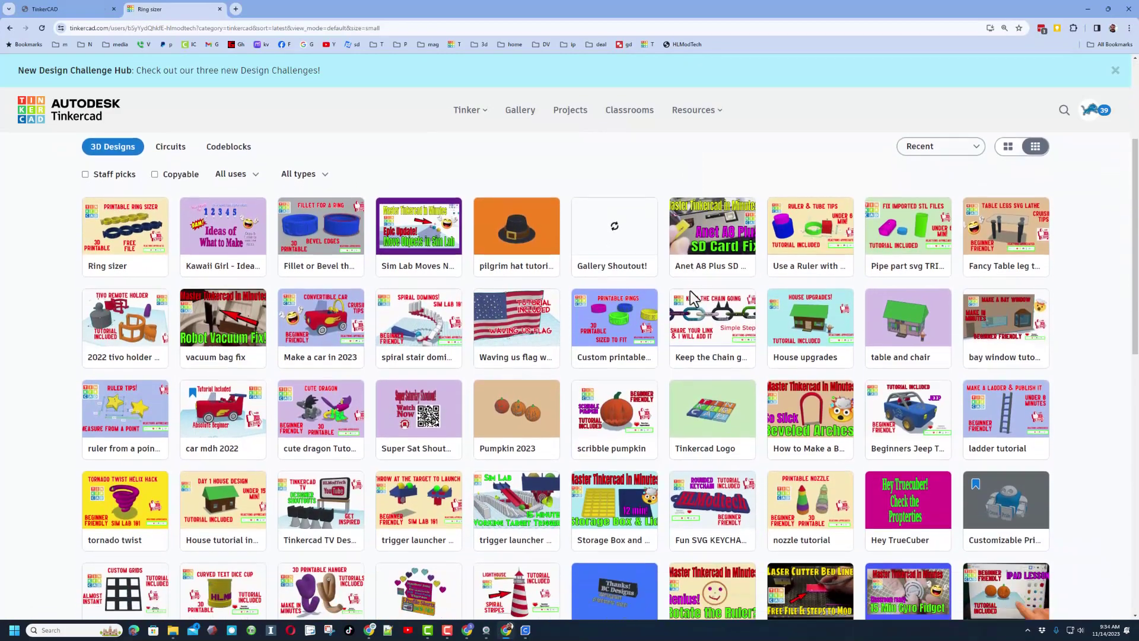
pyautogui.scroll(-1, 689, 290)
pyautogui.scroll(2, 955, 189)
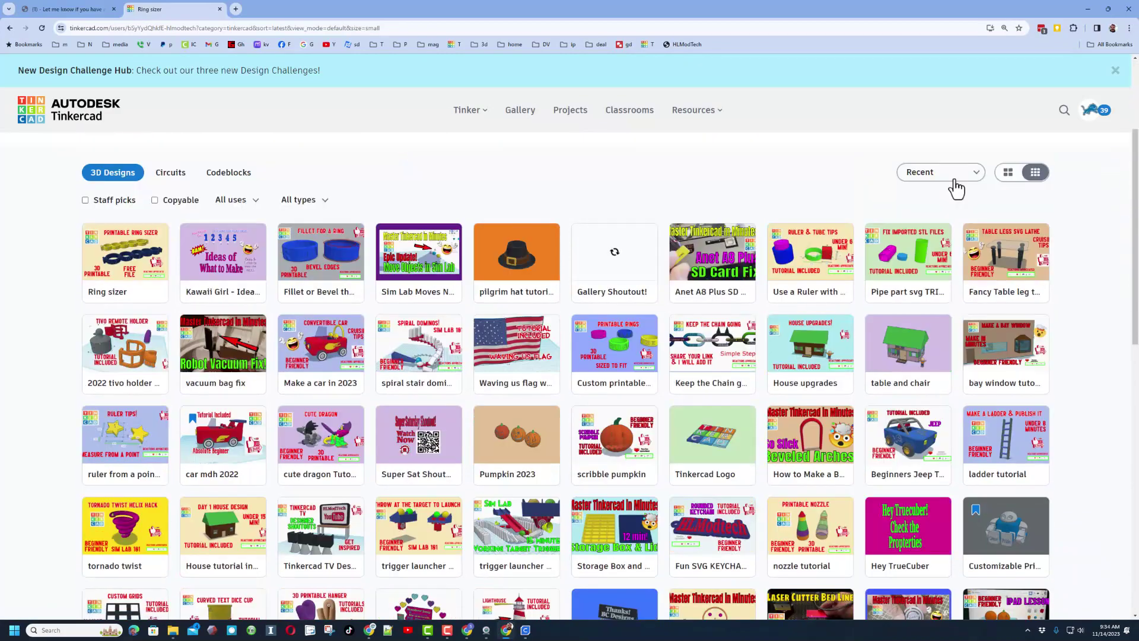
# - Sort the designs gallery by Trending, then by Reactions
pyautogui.click(954, 178)
pyautogui.click(935, 221)
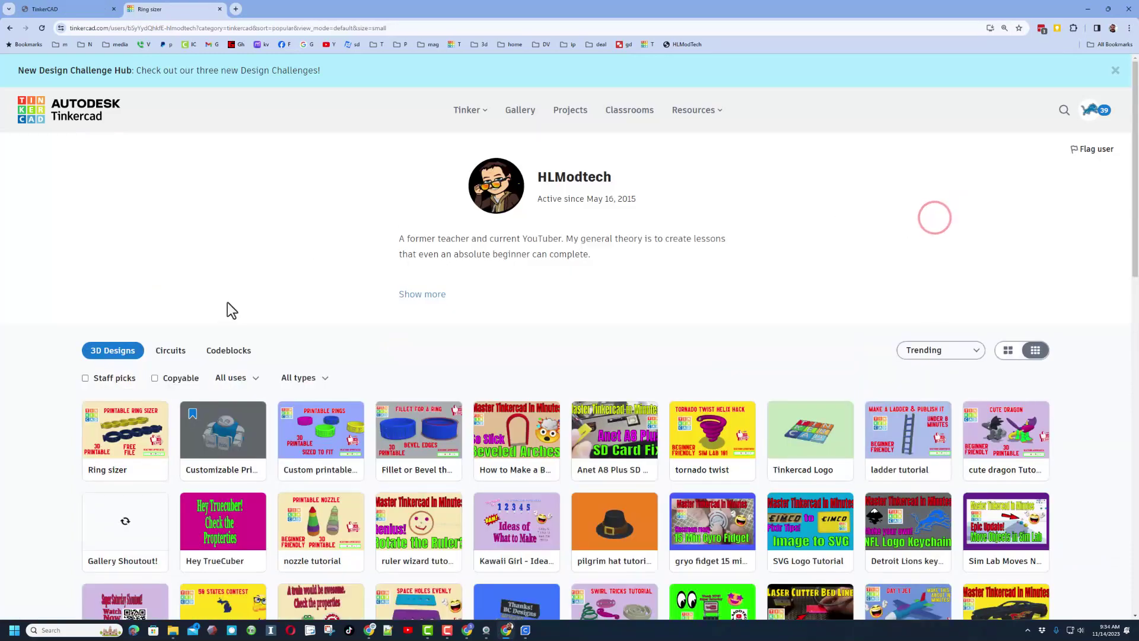
pyautogui.scroll(-2, 234, 305)
pyautogui.scroll(1, 712, 223)
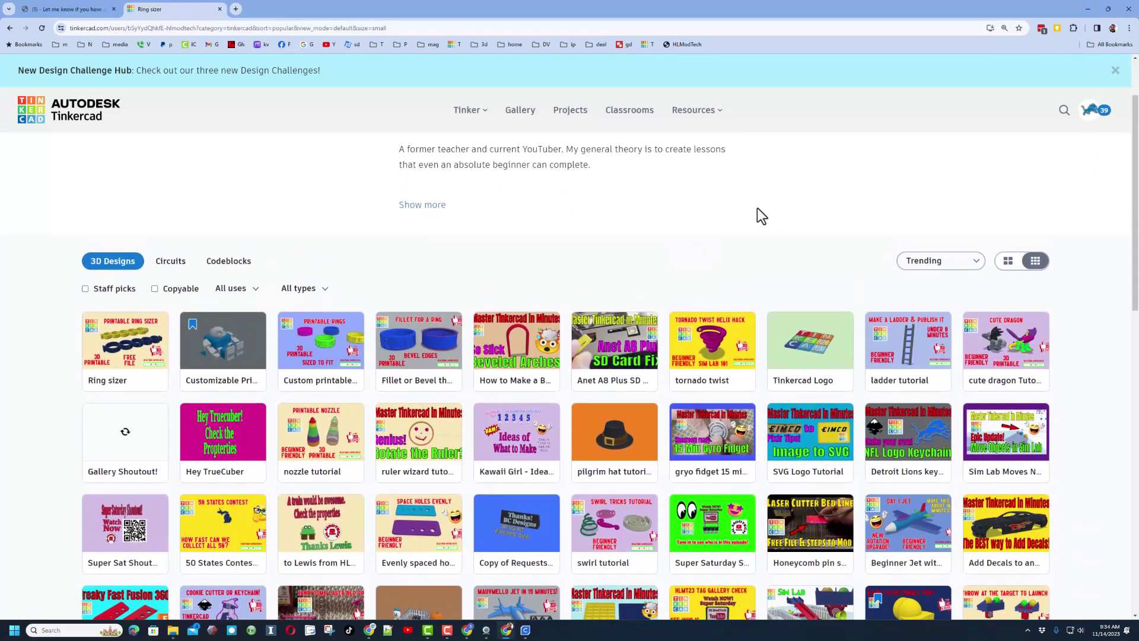
pyautogui.click(906, 261)
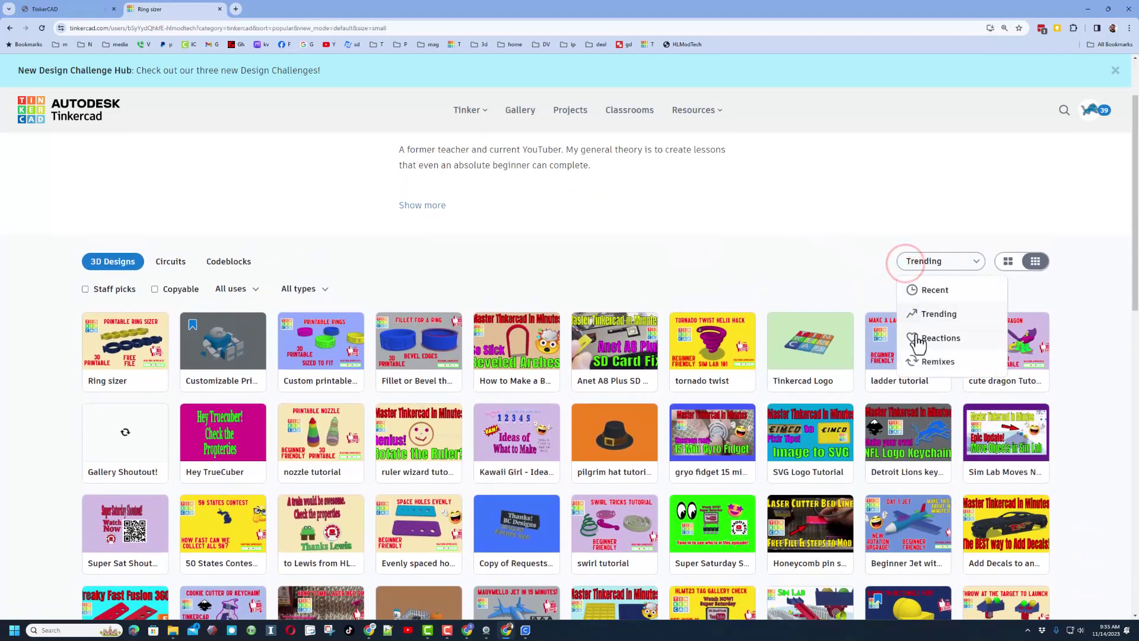
pyautogui.click(917, 342)
pyautogui.scroll(-3, 655, 301)
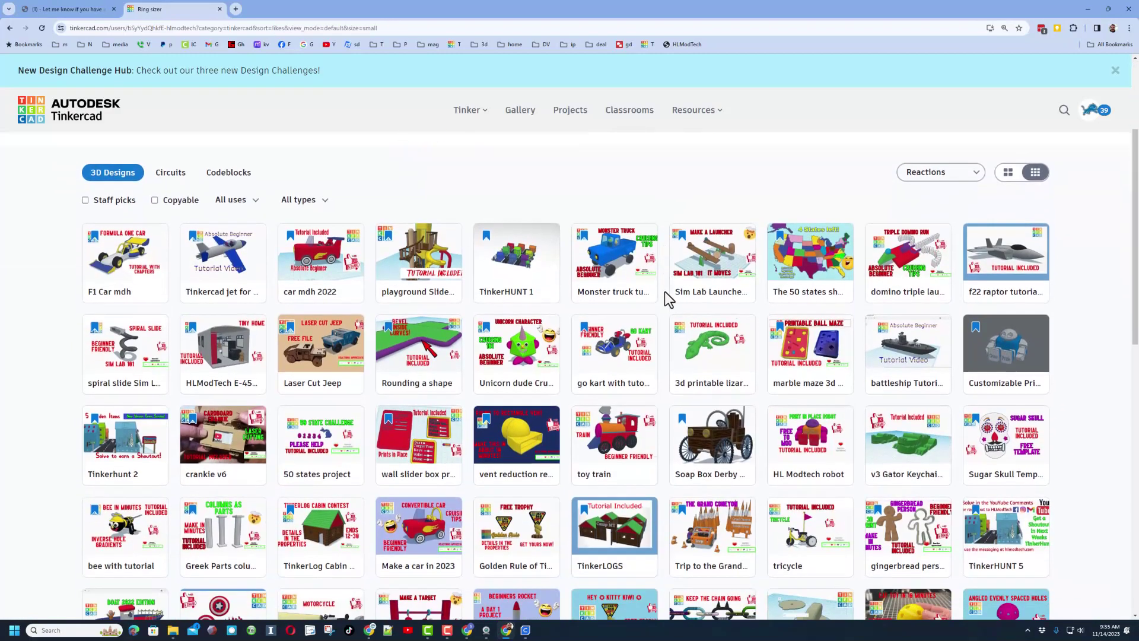
pyautogui.scroll(-2, 666, 295)
pyautogui.scroll(1, 683, 224)
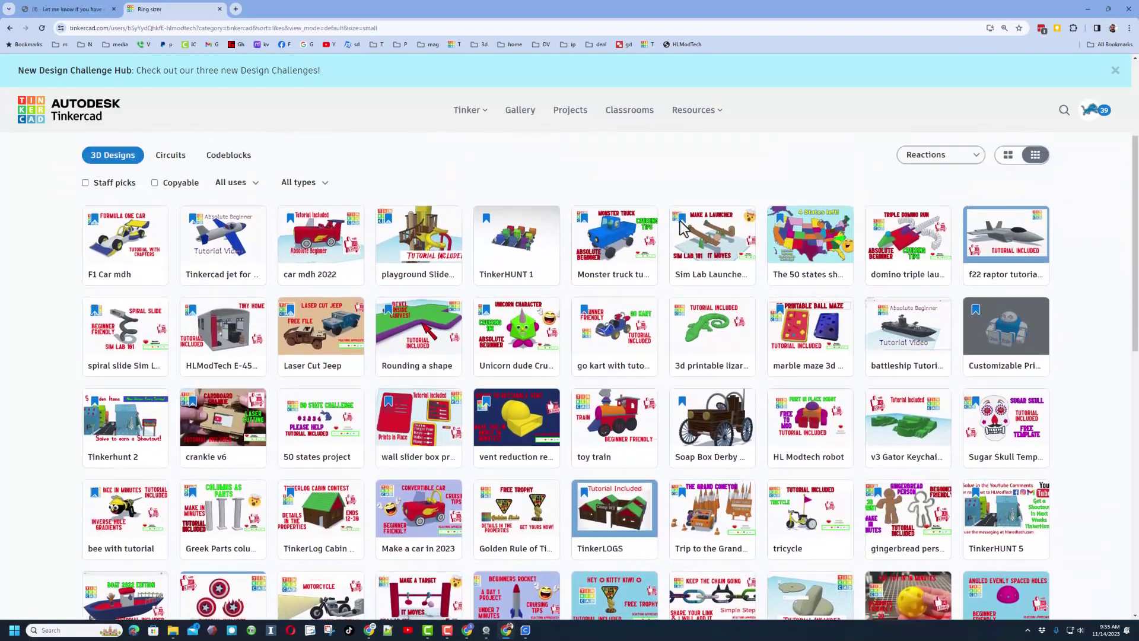
# - Open the Ring sizer details, expand its full description, and open then close the reactions list
pyautogui.scroll(-1, 681, 221)
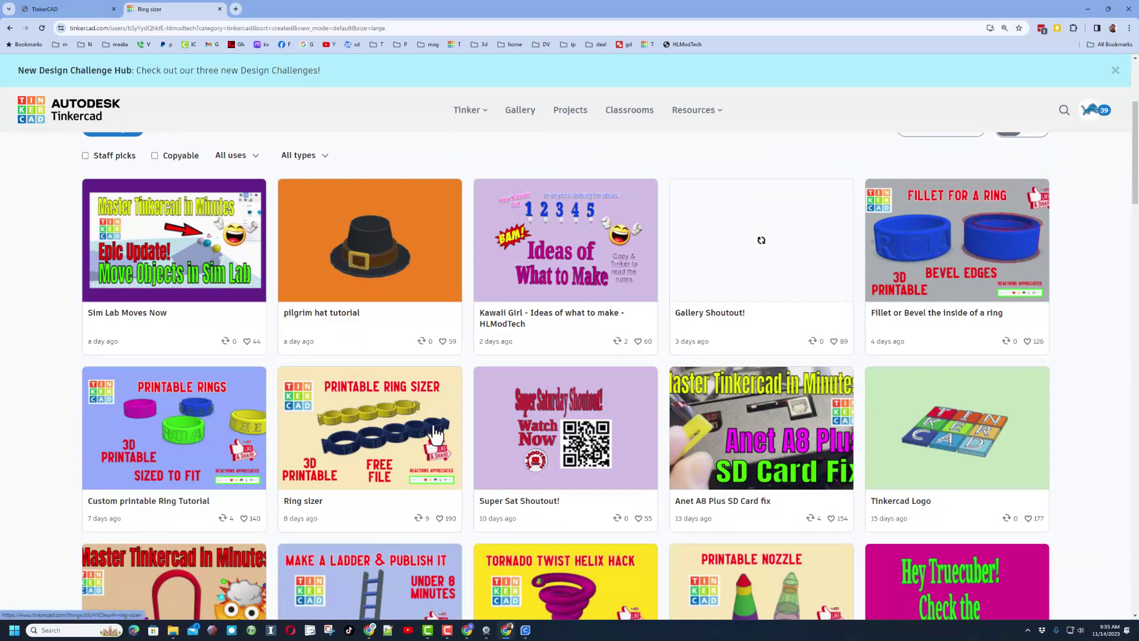
pyautogui.click(380, 418)
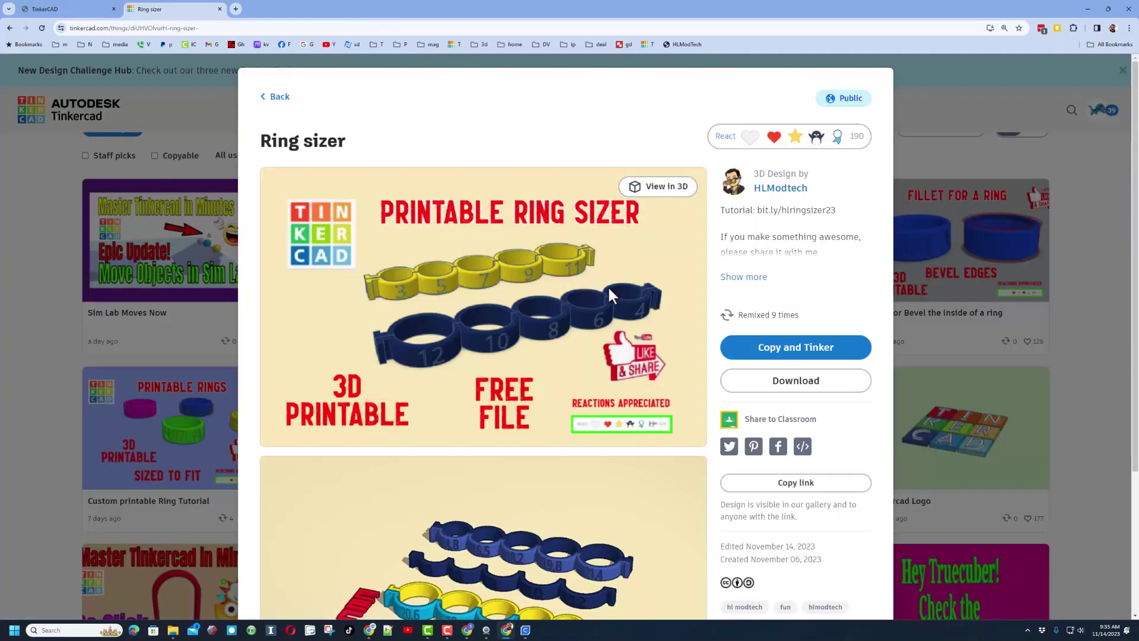
pyautogui.click(737, 279)
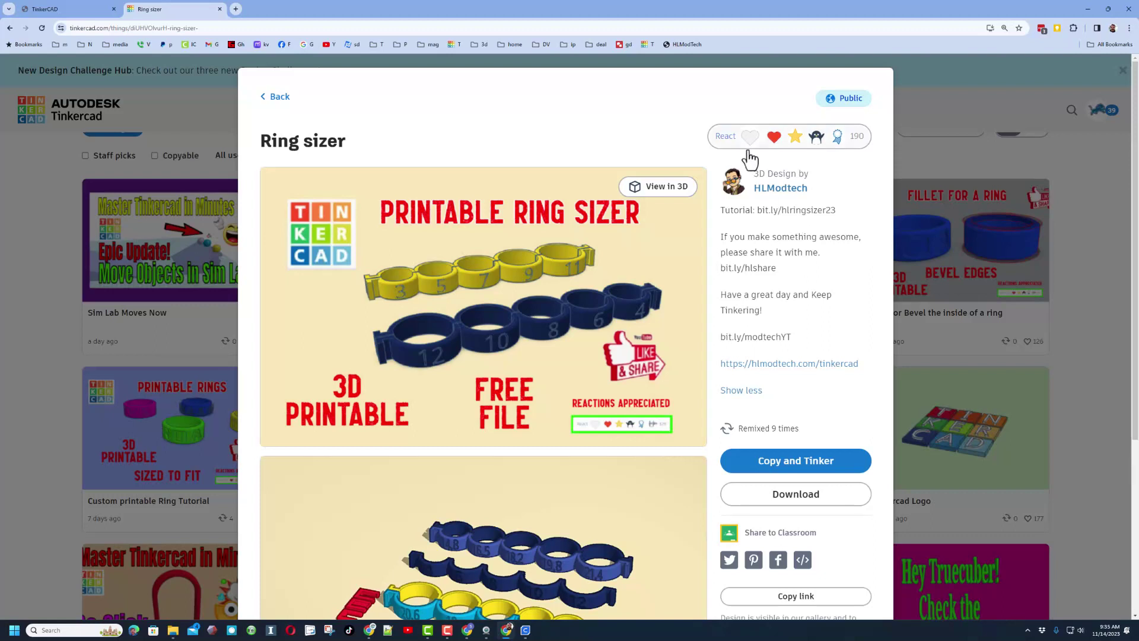
pyautogui.click(733, 140)
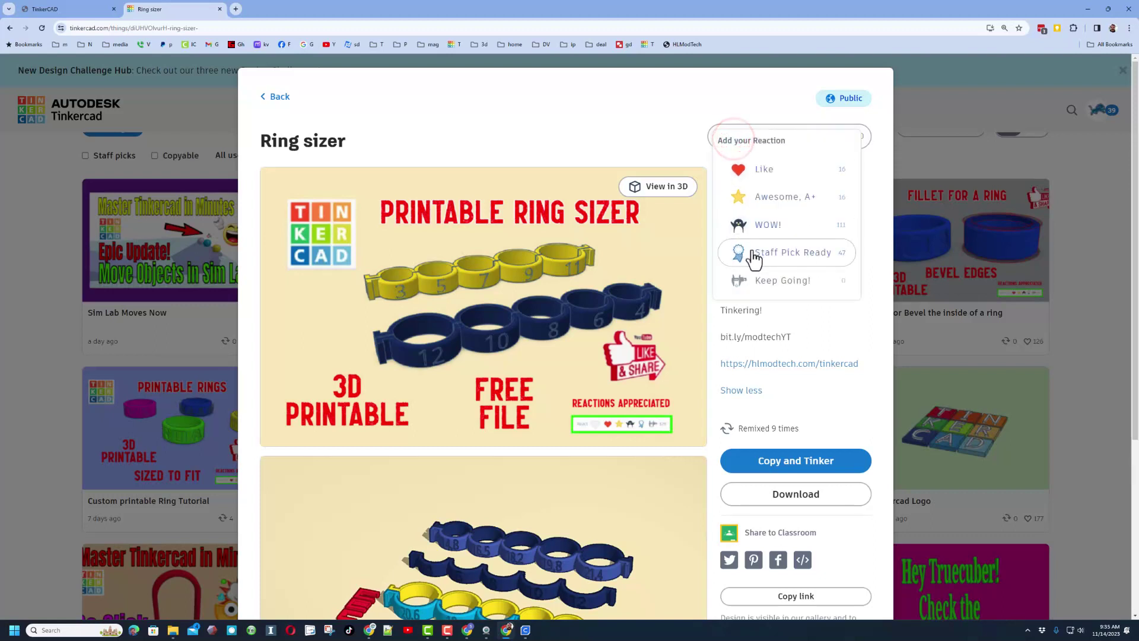
pyautogui.click(660, 101)
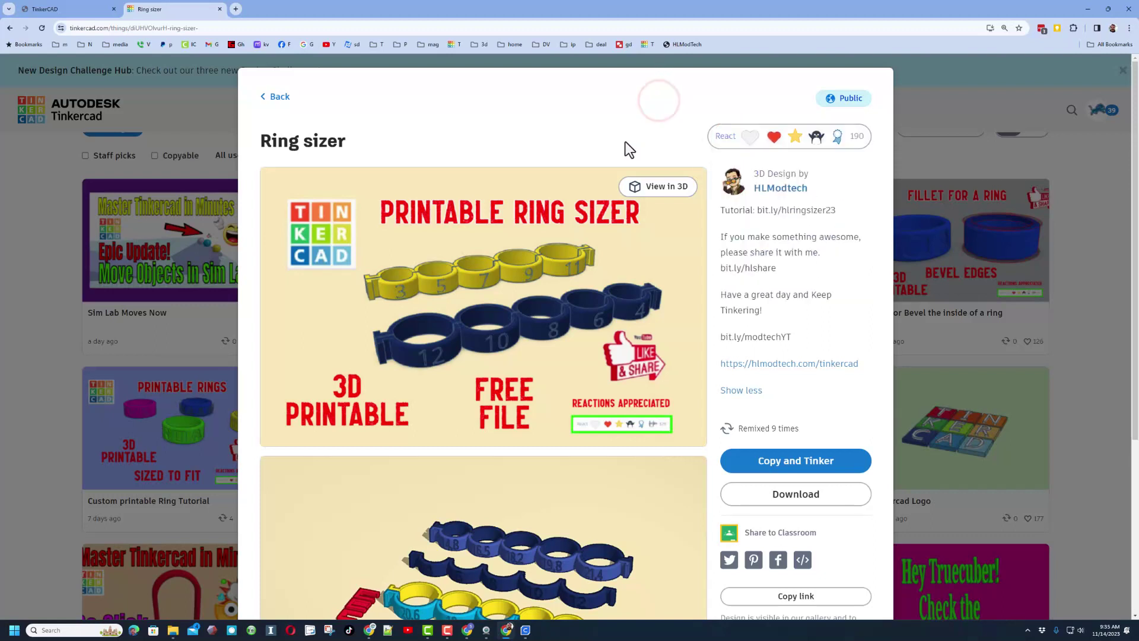